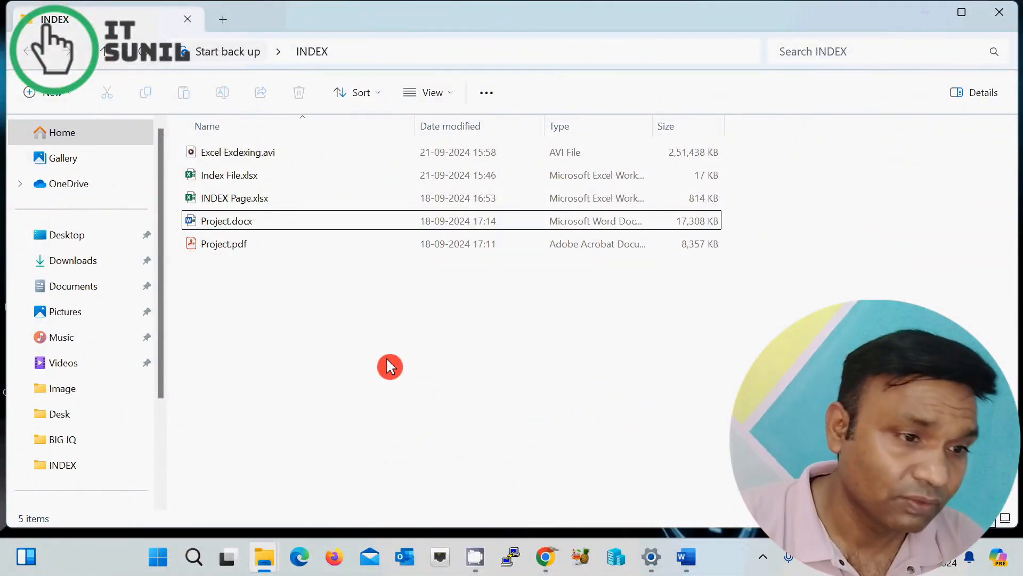
# Open Project.docx and examine the table of contents that follows its cover page
pyautogui.doubleClick(235, 226)
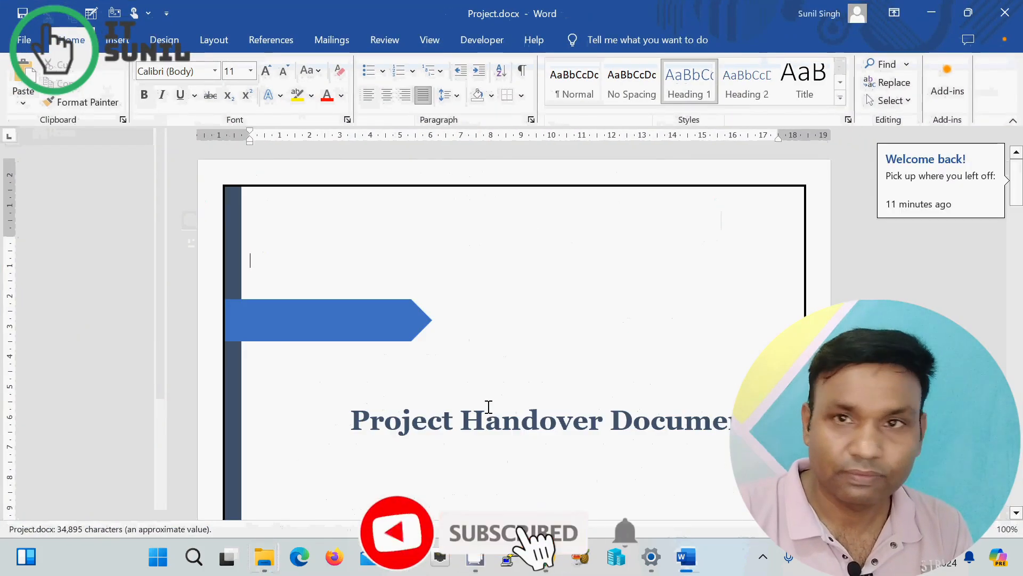
pyautogui.scroll(-5, 502, 395)
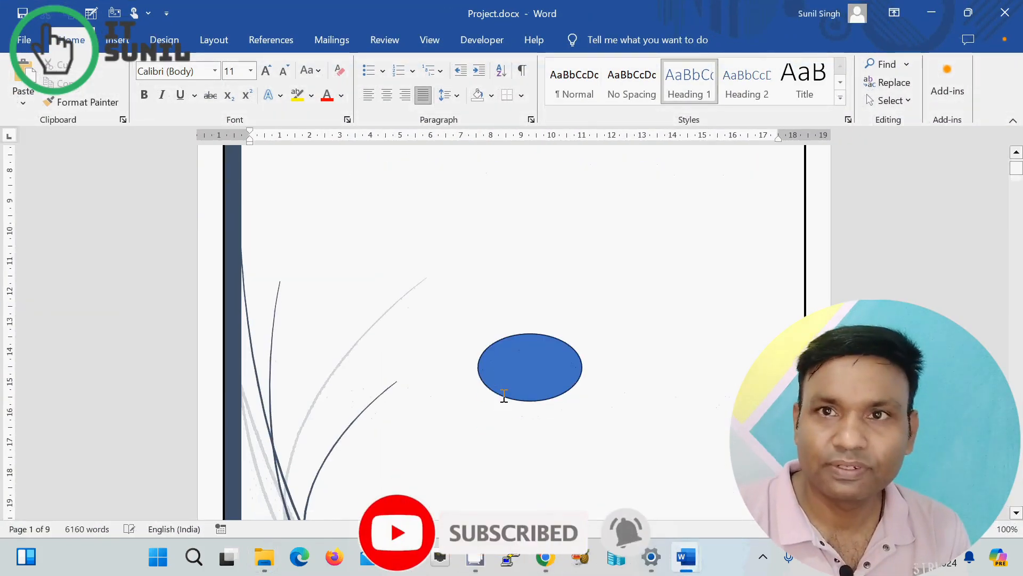
pyautogui.scroll(-5, 501, 396)
pyautogui.scroll(-5, 502, 396)
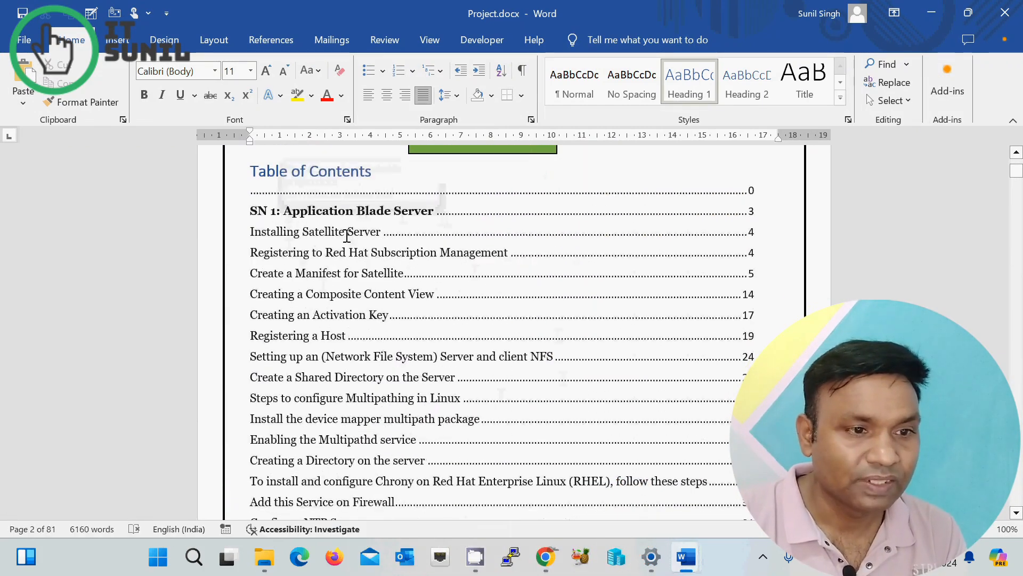
pyautogui.click(273, 168)
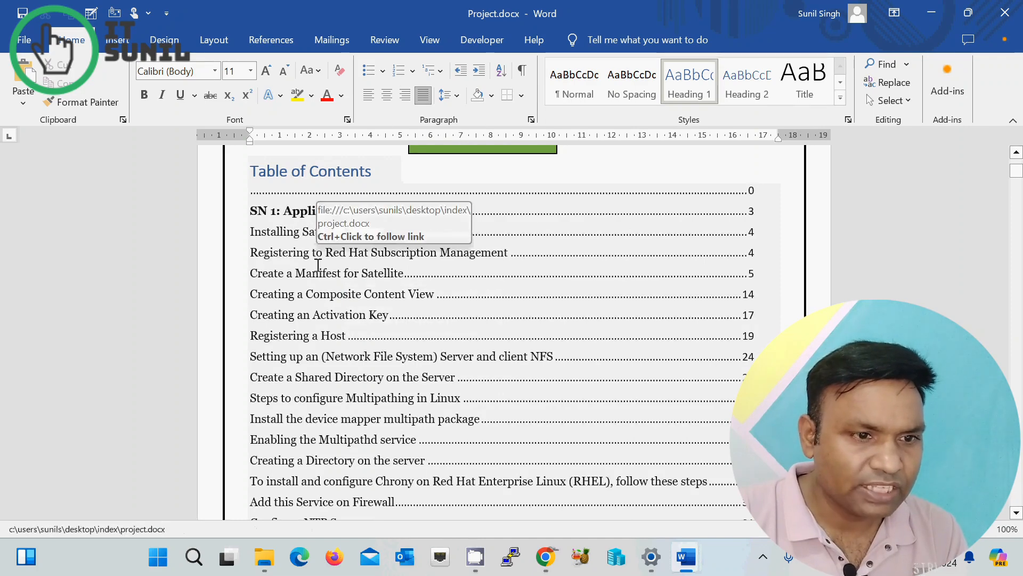
pyautogui.scroll(-4, 320, 250)
pyautogui.scroll(-4, 321, 267)
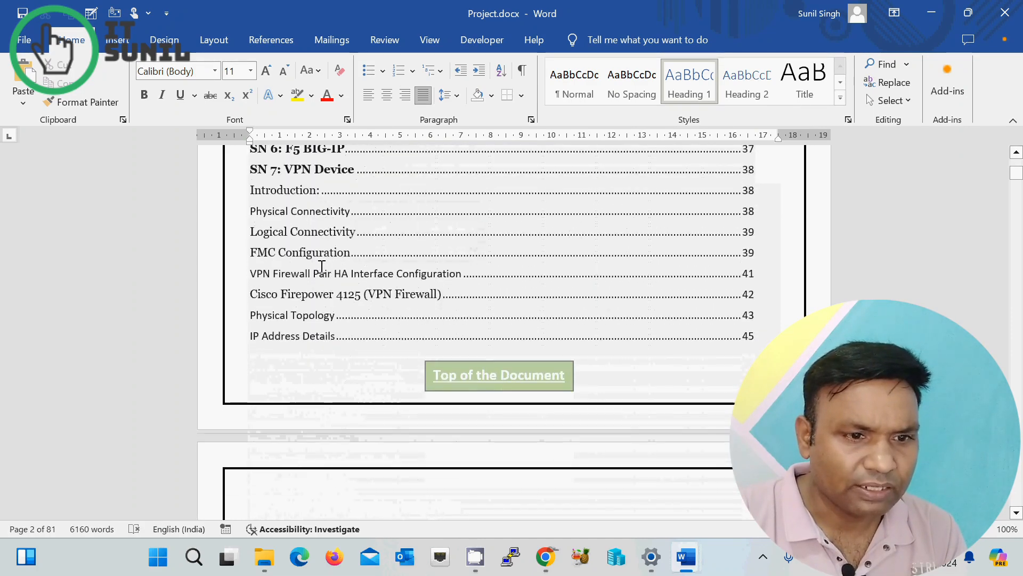
pyautogui.scroll(4, 321, 266)
pyautogui.scroll(1, 322, 266)
pyautogui.scroll(1, 450, 389)
pyautogui.scroll(3, 450, 389)
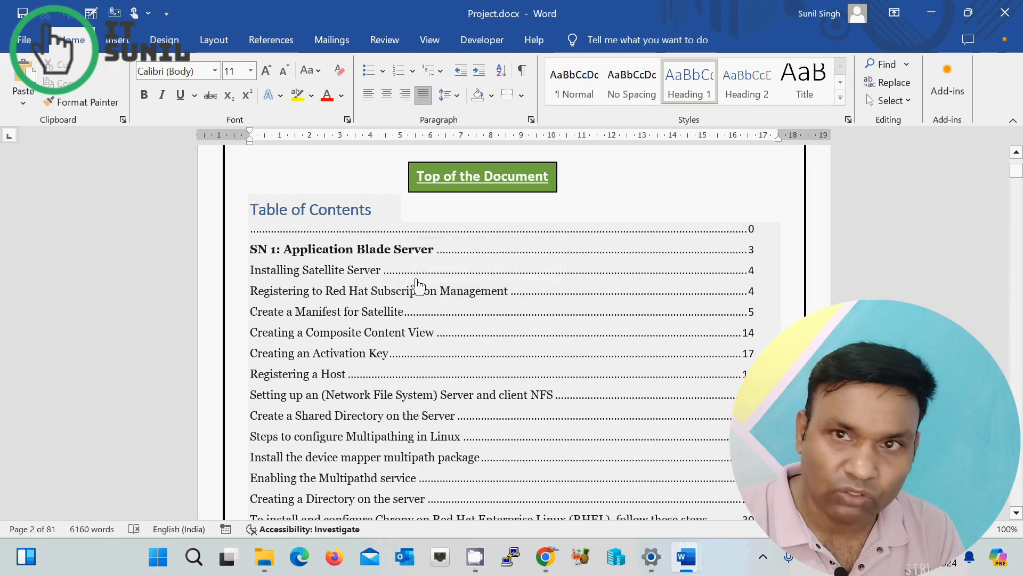
# Follow the contents link to "Registering to Red Hat Subscription Management", look through that section, and return to the document's beginning
pyautogui.keyDown('ctrl'); pyautogui.click(307, 294); pyautogui.keyUp('ctrl')
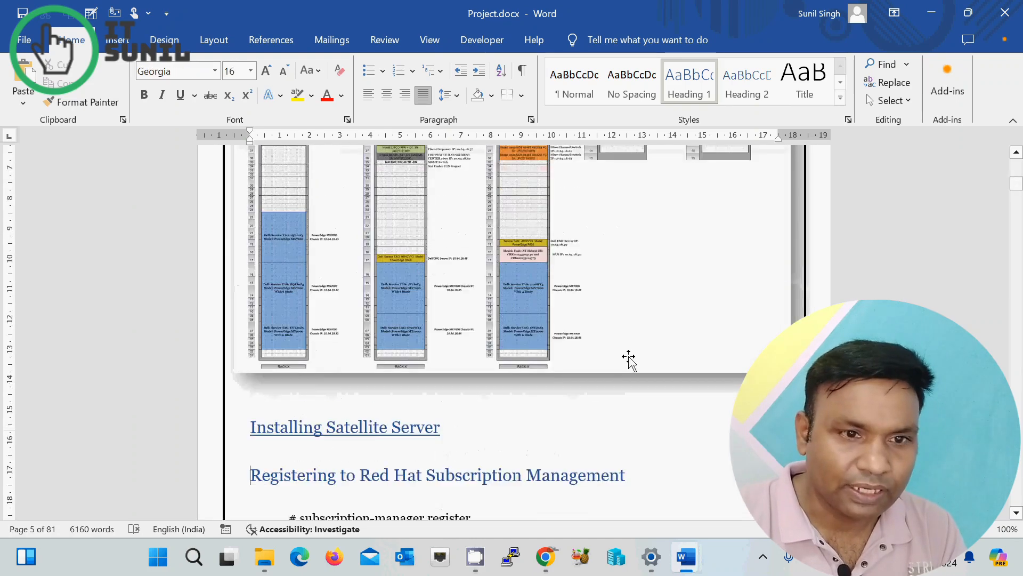
pyautogui.scroll(-15, 633, 359)
pyautogui.scroll(-6, 634, 353)
pyautogui.moveTo(1017, 177); pyautogui.dragTo(1017, 168)
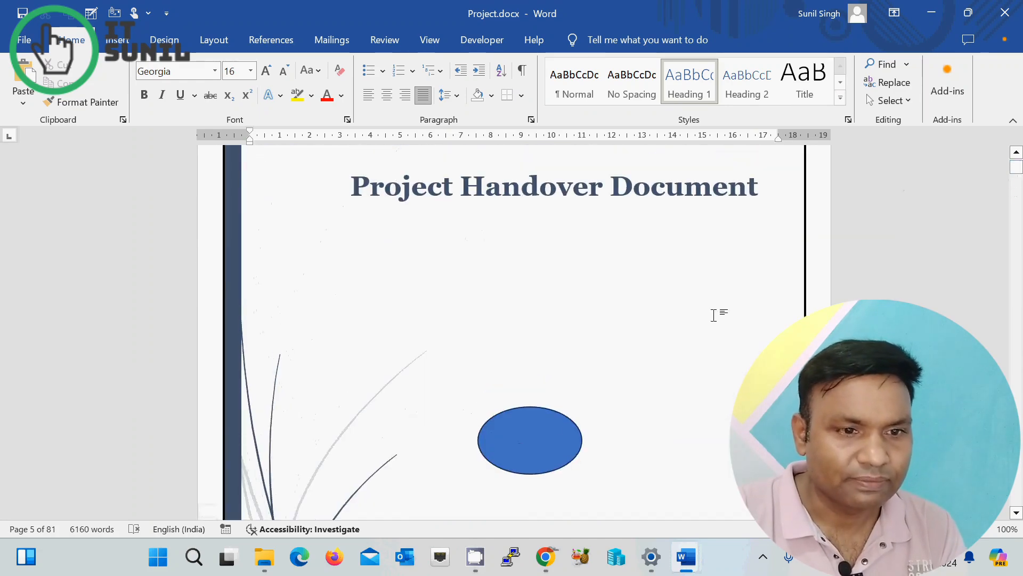
# Follow the contents link to "Create a Shared Directory on the Server", look over the section, and close Project.docx
pyautogui.scroll(-8, 655, 377)
pyautogui.scroll(-8, 645, 393)
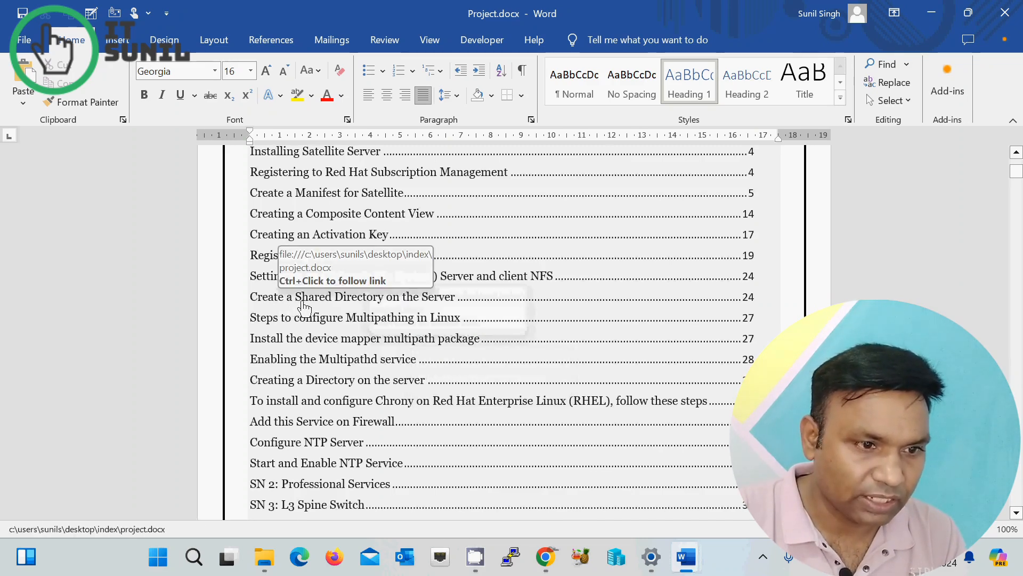
pyautogui.keyDown('ctrl'); pyautogui.click(386, 300); pyautogui.keyUp('ctrl')
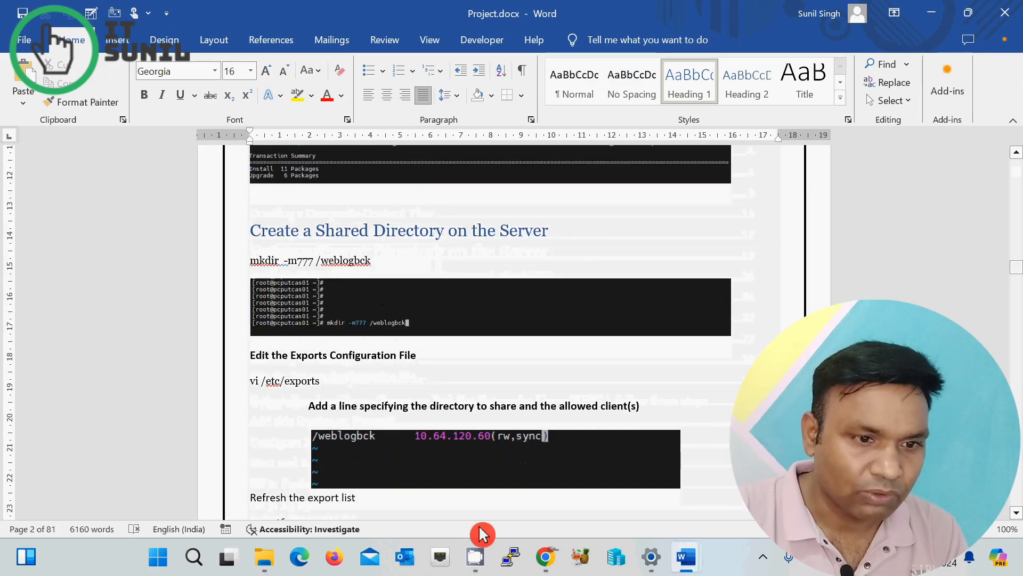
pyautogui.scroll(-5, 504, 429)
pyautogui.scroll(15, 504, 436)
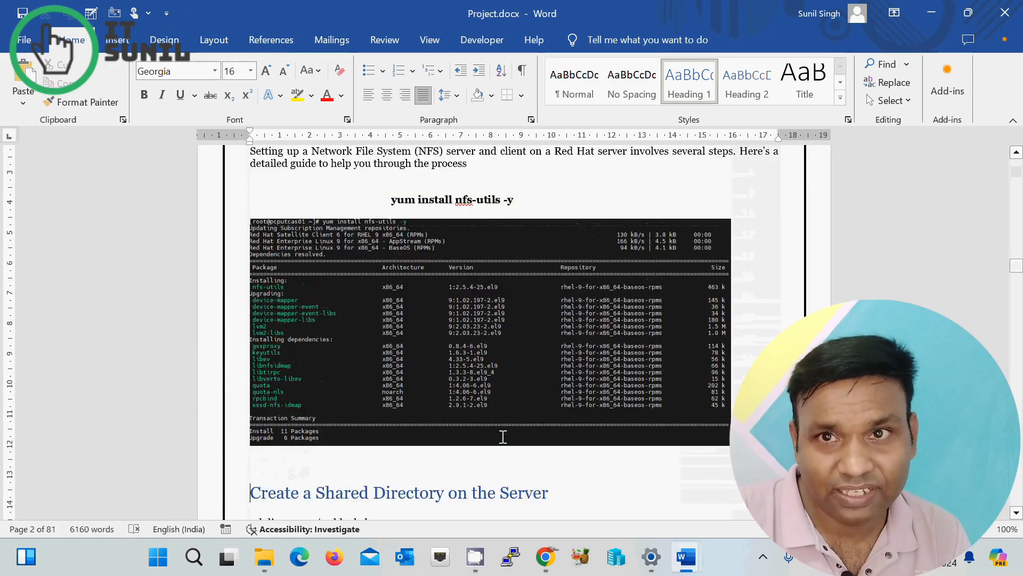
pyautogui.click(1007, 14)
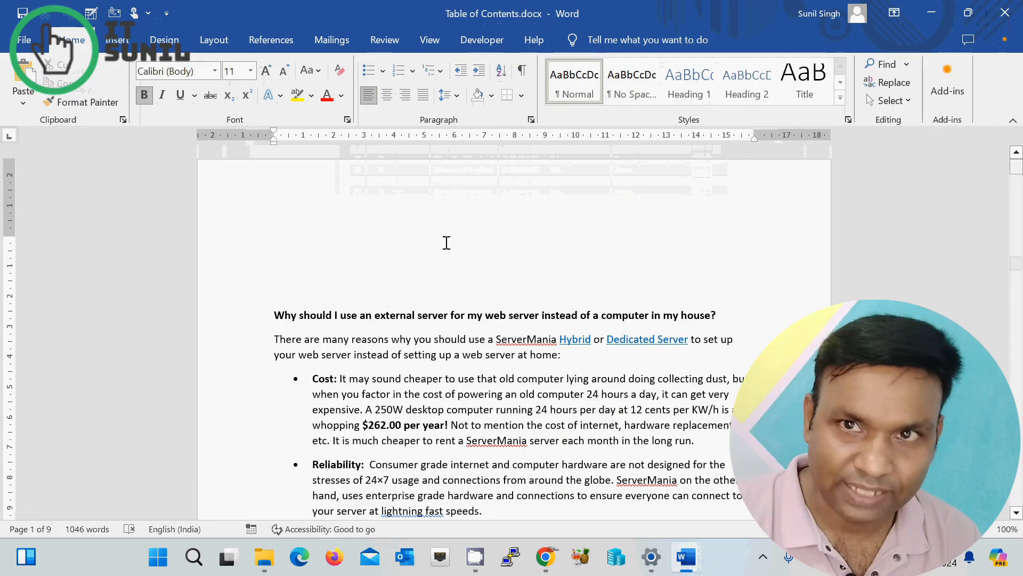
# Look through the pages of Table of Contents.docx to review its section titles and content, ending back at the first page
pyautogui.scroll(-15, 447, 315)
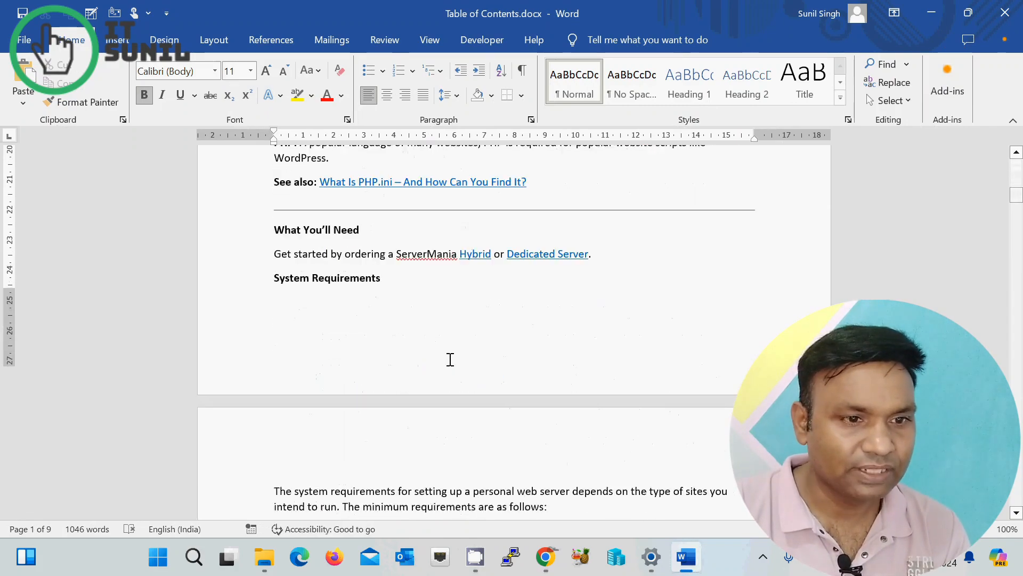
pyautogui.scroll(-20, 454, 363)
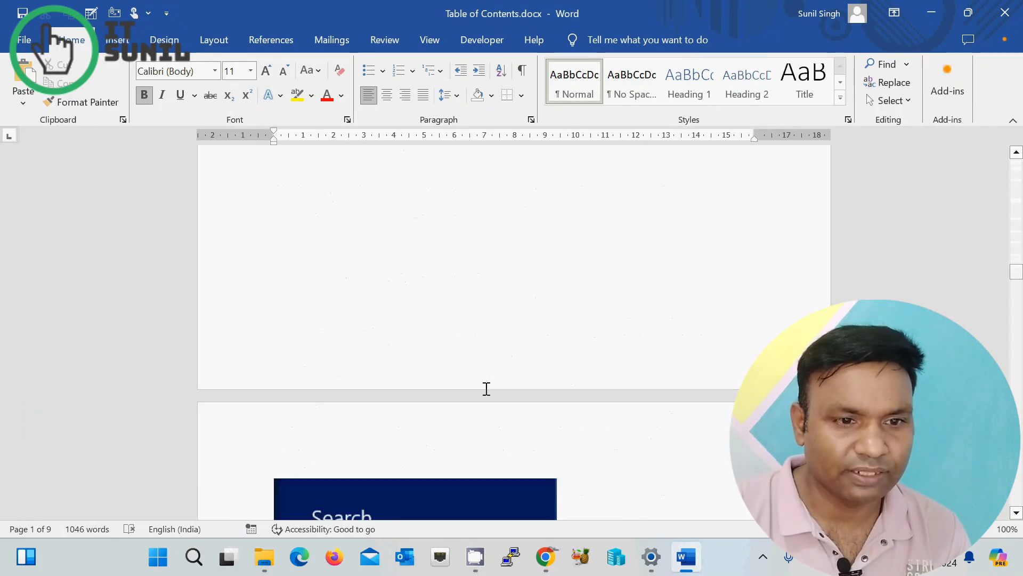
pyautogui.scroll(-20, 489, 387)
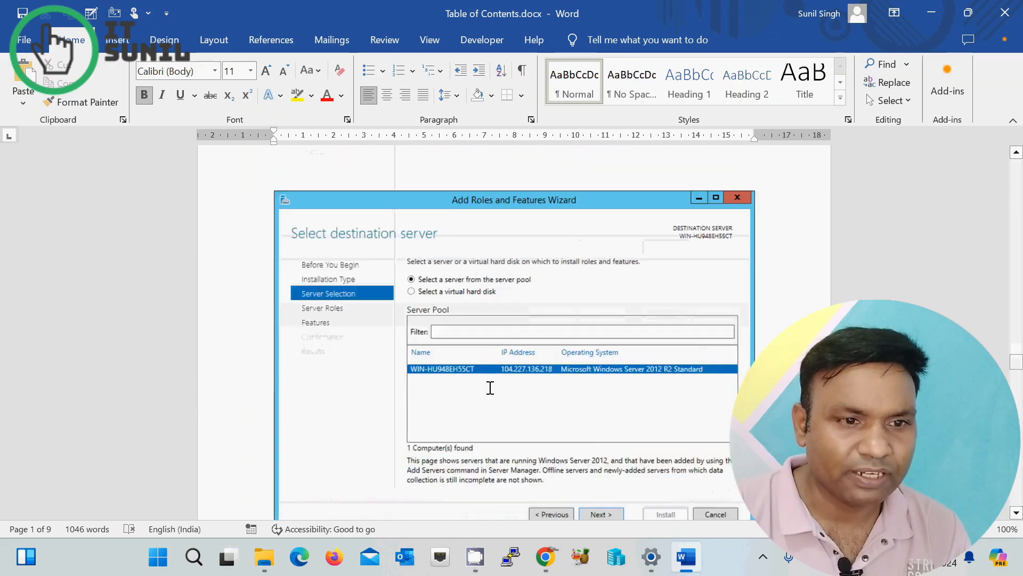
pyautogui.scroll(-10, 489, 387)
pyautogui.scroll(13, 490, 384)
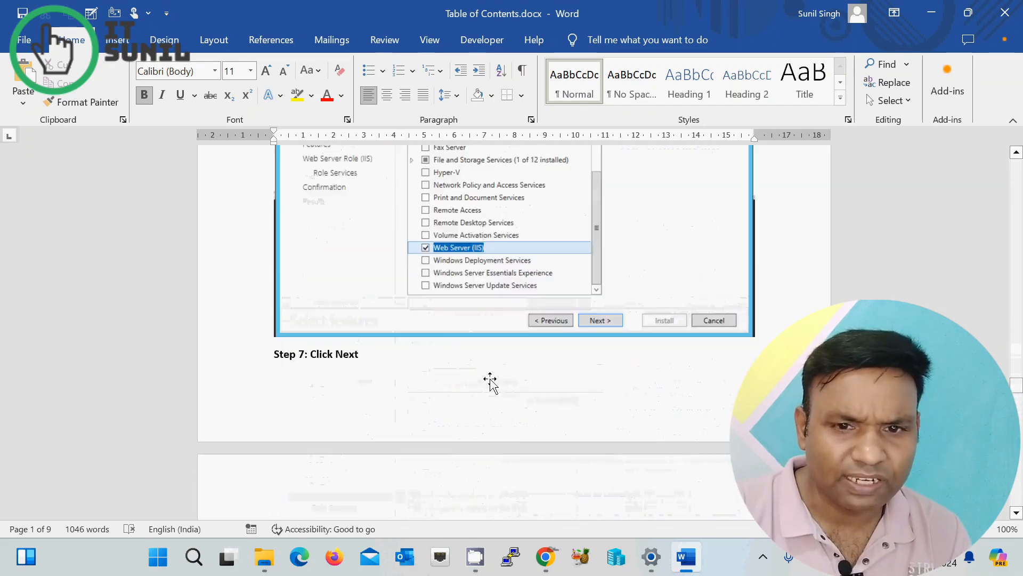
pyautogui.scroll(4, 495, 374)
pyautogui.moveTo(1019, 363); pyautogui.dragTo(1016, 169)
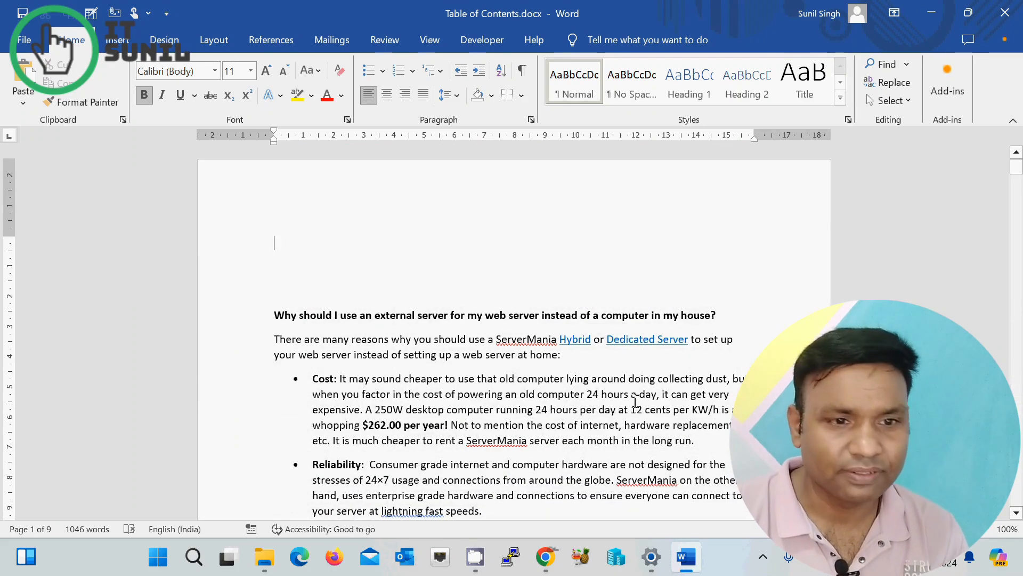
pyautogui.scroll(-20, 491, 429)
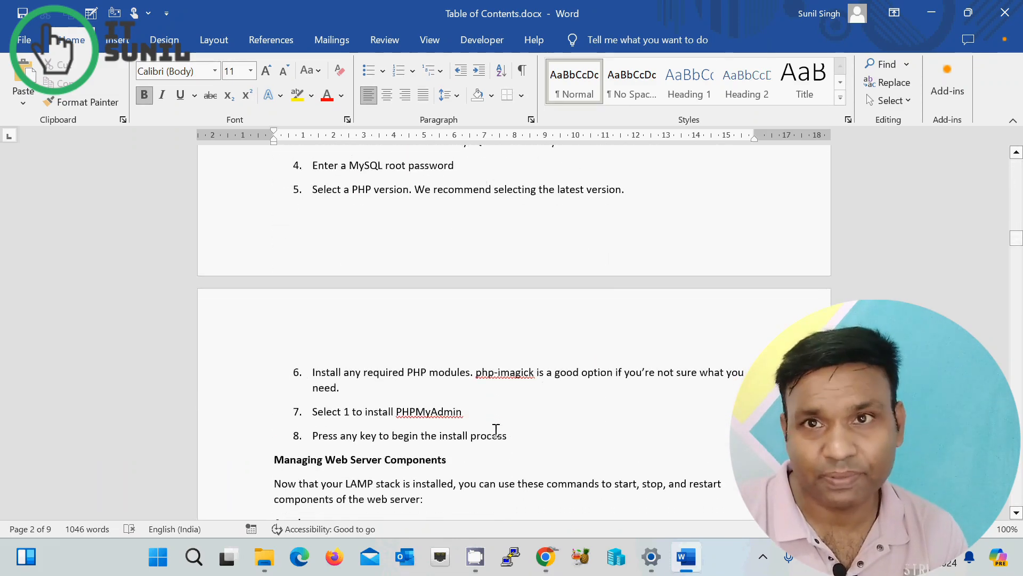
pyautogui.scroll(-10, 495, 430)
pyautogui.scroll(20, 496, 430)
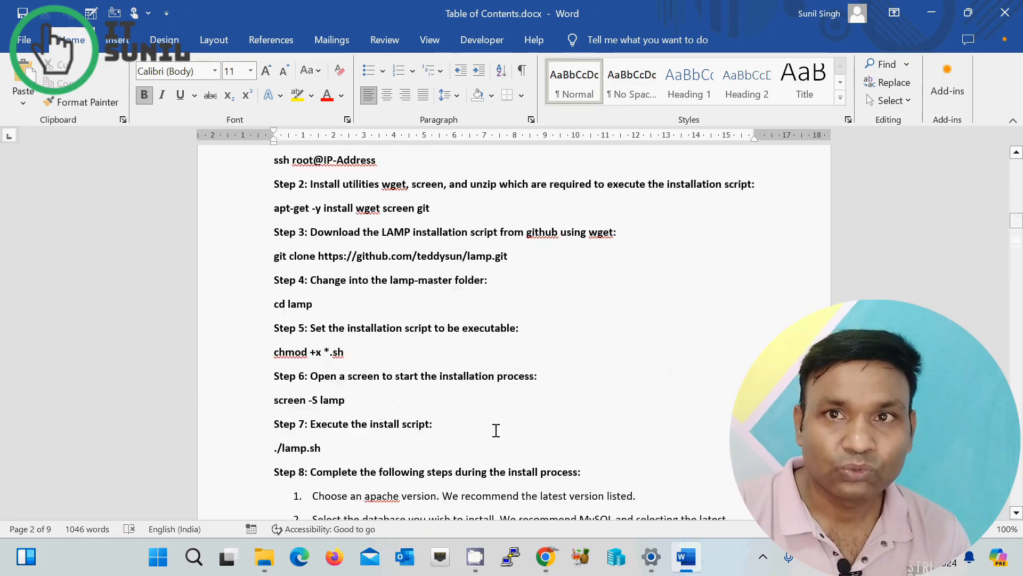
pyautogui.scroll(20, 496, 429)
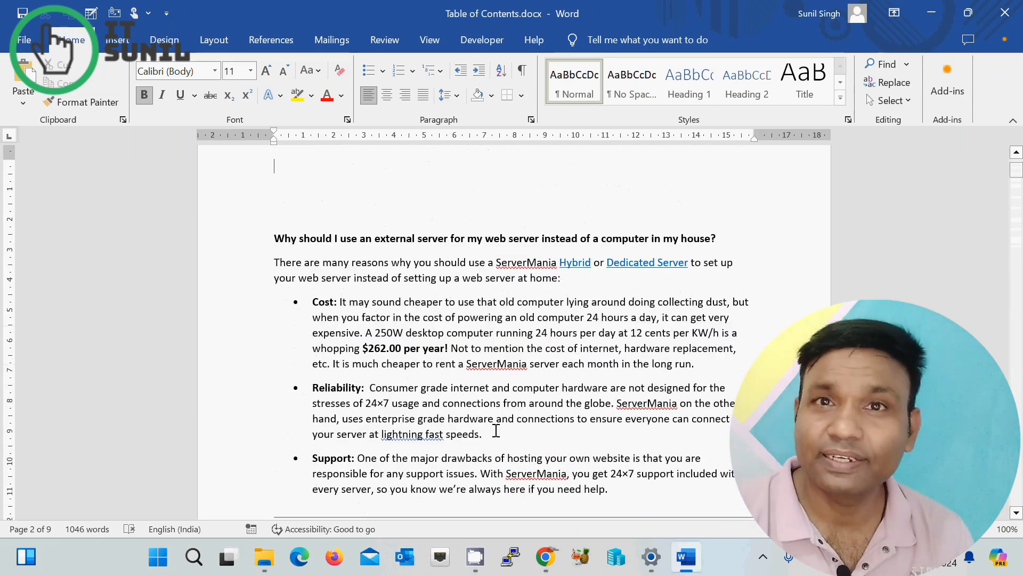
pyautogui.scroll(3, 496, 429)
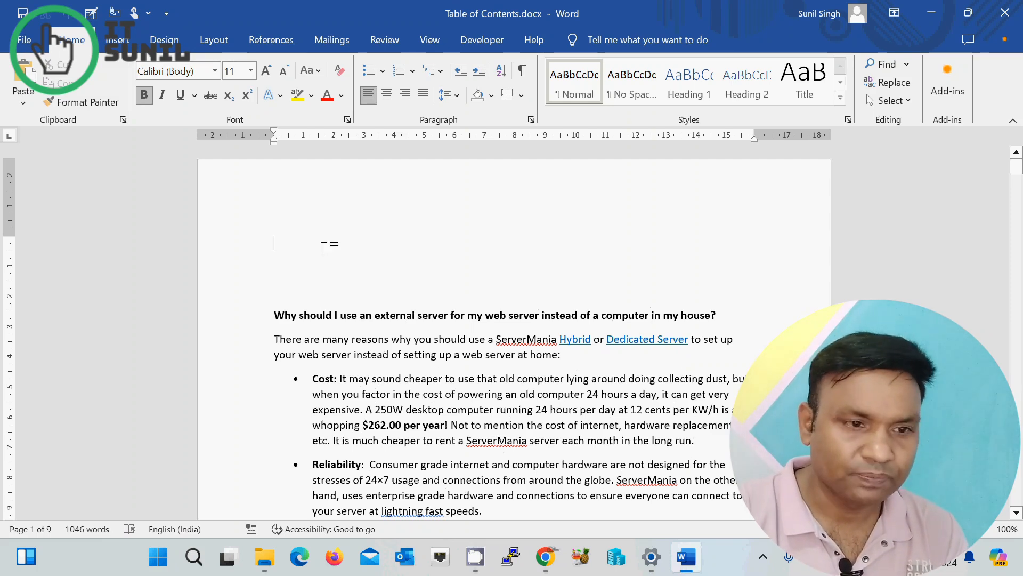
# Insert a run of blank lines above the document's first title to make room on the first page
pyautogui.press('Return')
pyautogui.press('Return')
pyautogui.press('Return')
pyautogui.press('Return')
pyautogui.press('Return')
pyautogui.press('Return')
pyautogui.press('Return')
pyautogui.press('Return')
pyautogui.press('Return')
pyautogui.press('Return')
pyautogui.press('Return')
pyautogui.press('Return')
pyautogui.press('Return')
pyautogui.press('Return')
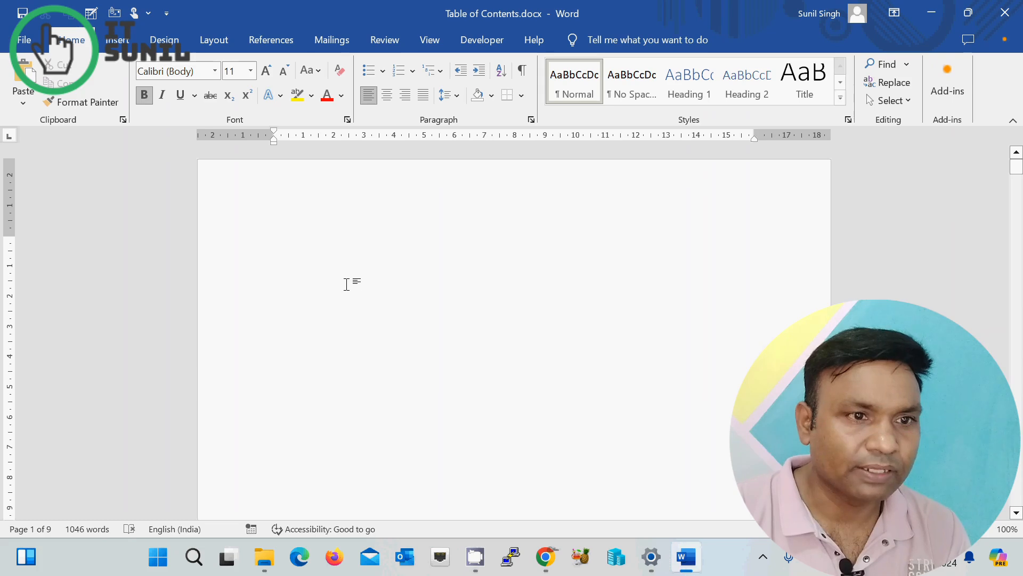
# Insert the Automatic Table 2 table of contents in the blank space on the first page and dismiss the heading style notice
pyautogui.click(387, 43)
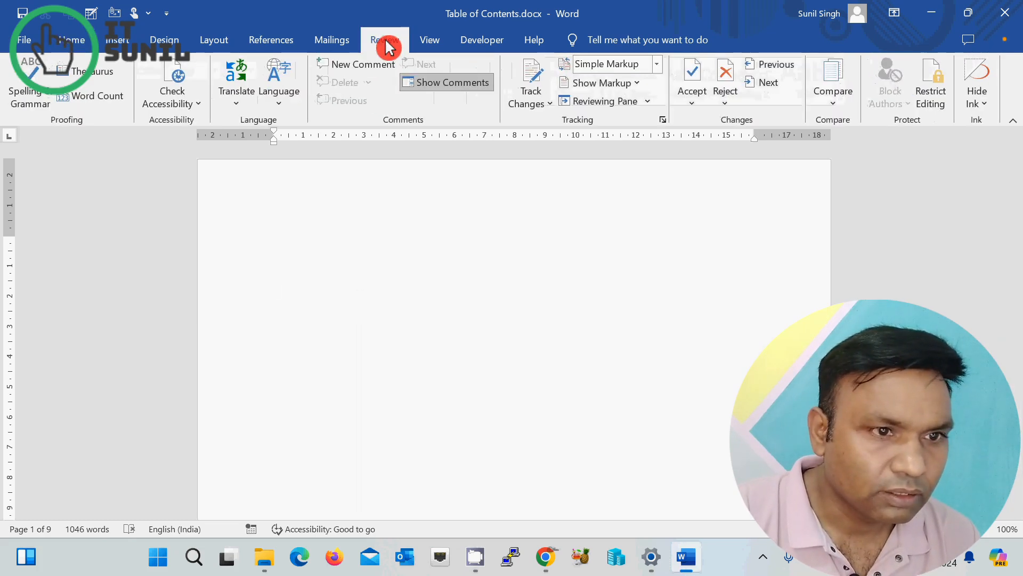
pyautogui.click(267, 42)
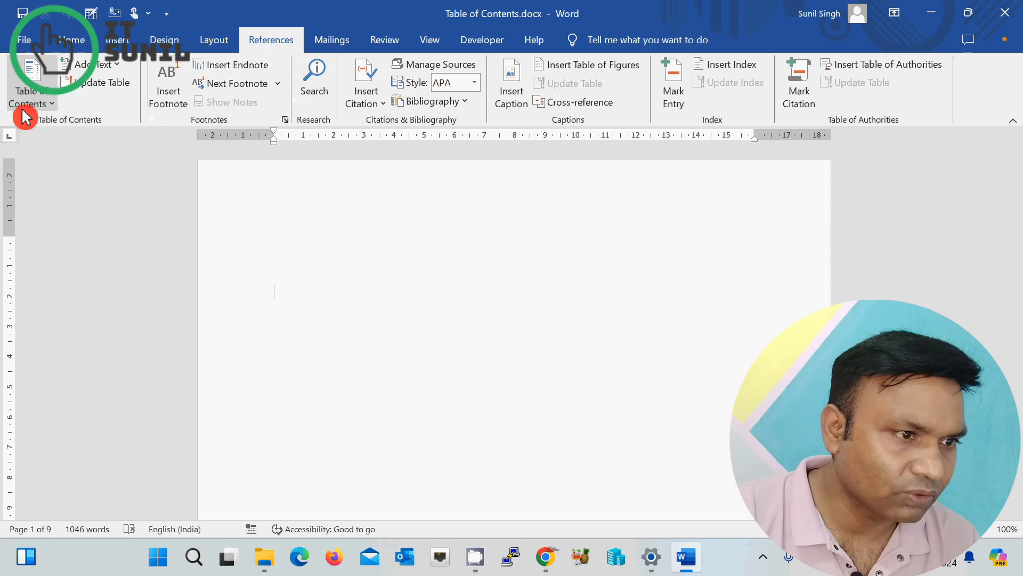
pyautogui.click(56, 107)
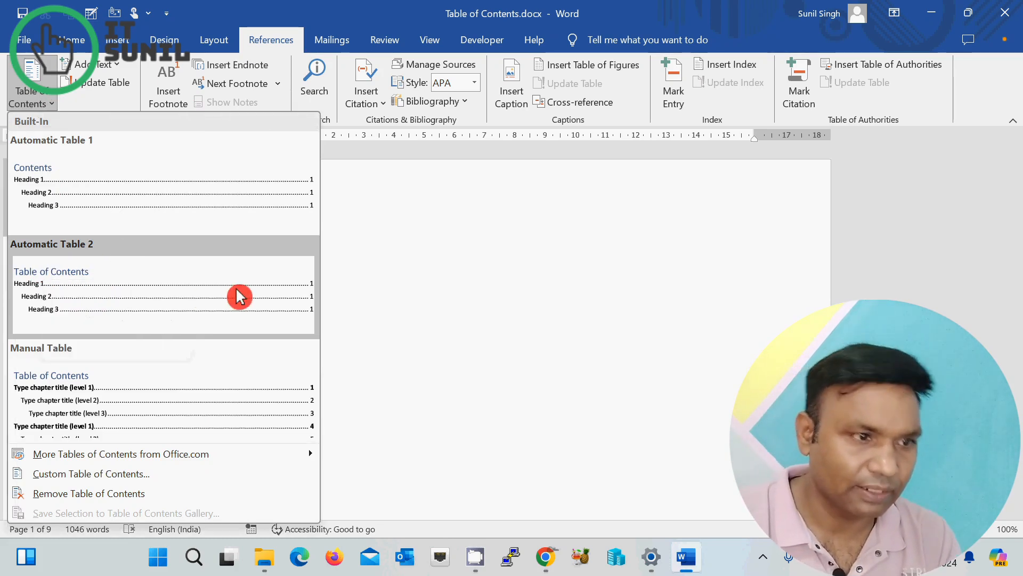
pyautogui.click(141, 273)
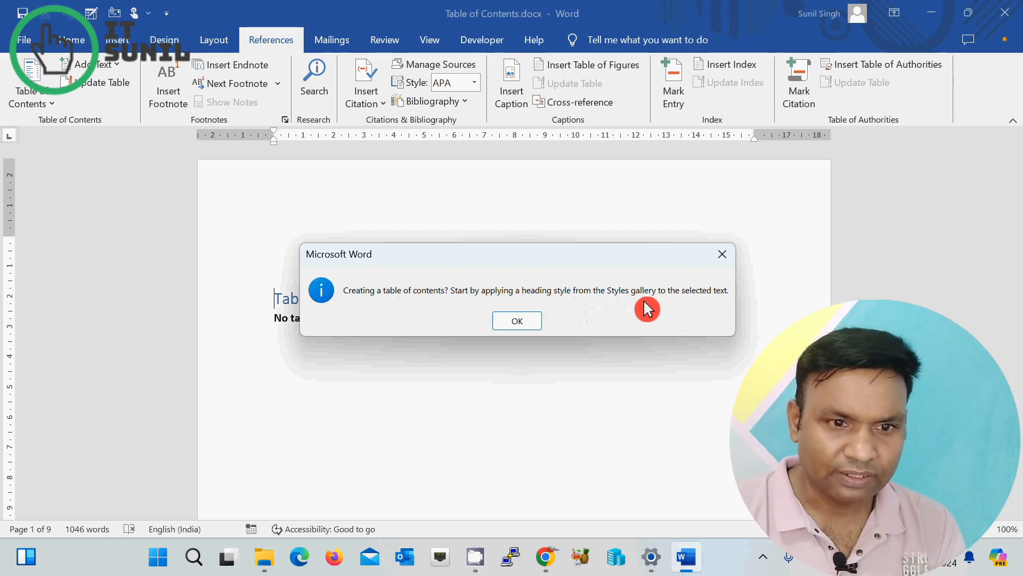
pyautogui.click(520, 322)
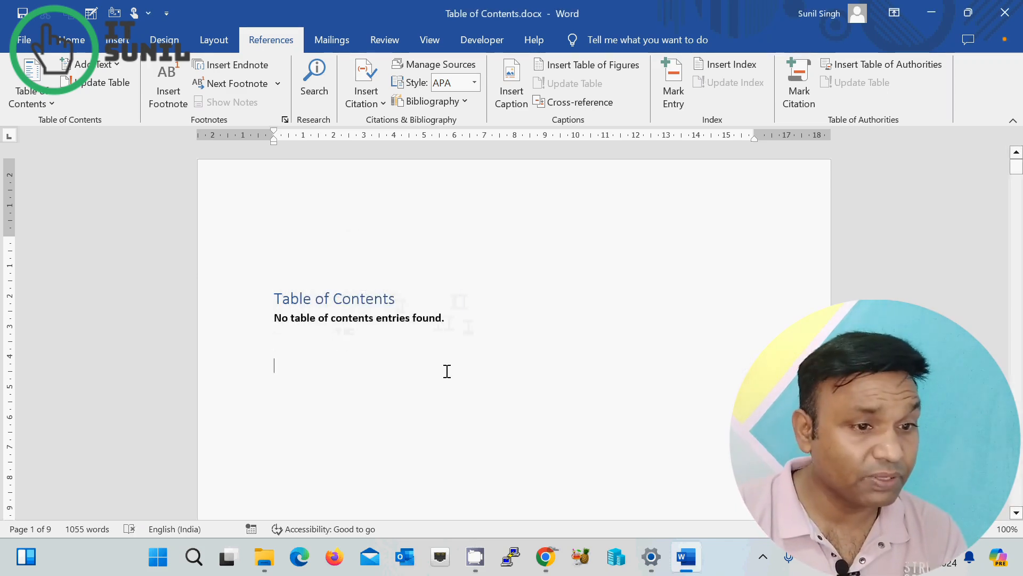
# Apply the Heading 1 style to the title "Why should I use an external server for my web server instead of a computer in my house?"
pyautogui.scroll(-1, 447, 371)
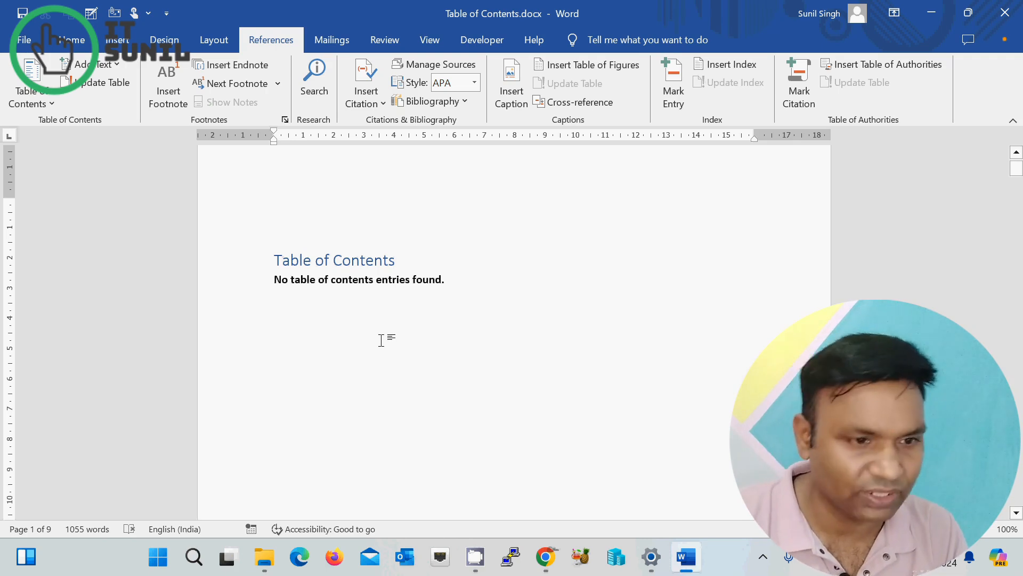
pyautogui.scroll(-5, 398, 356)
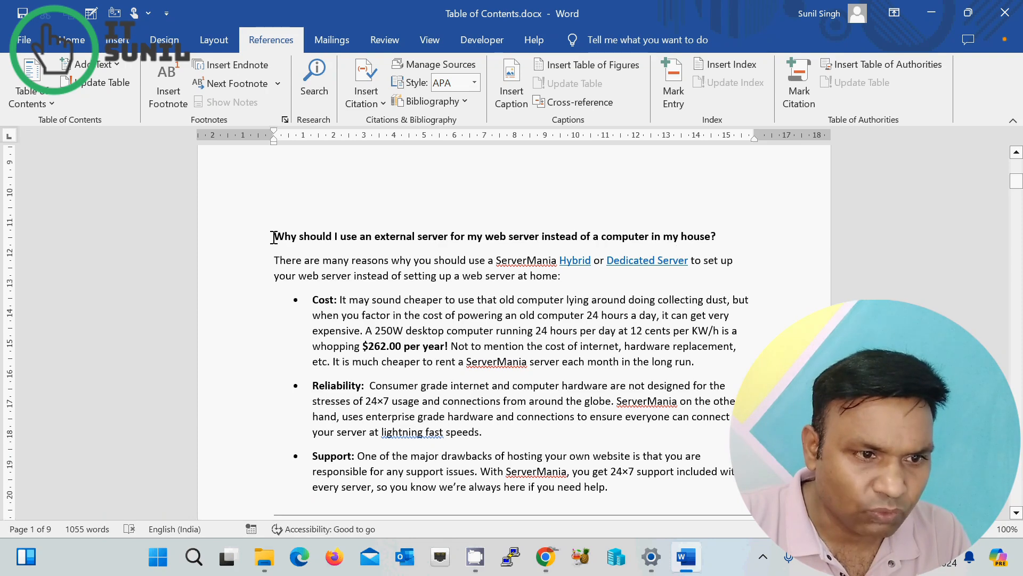
pyautogui.moveTo(308, 237); pyautogui.dragTo(727, 236)
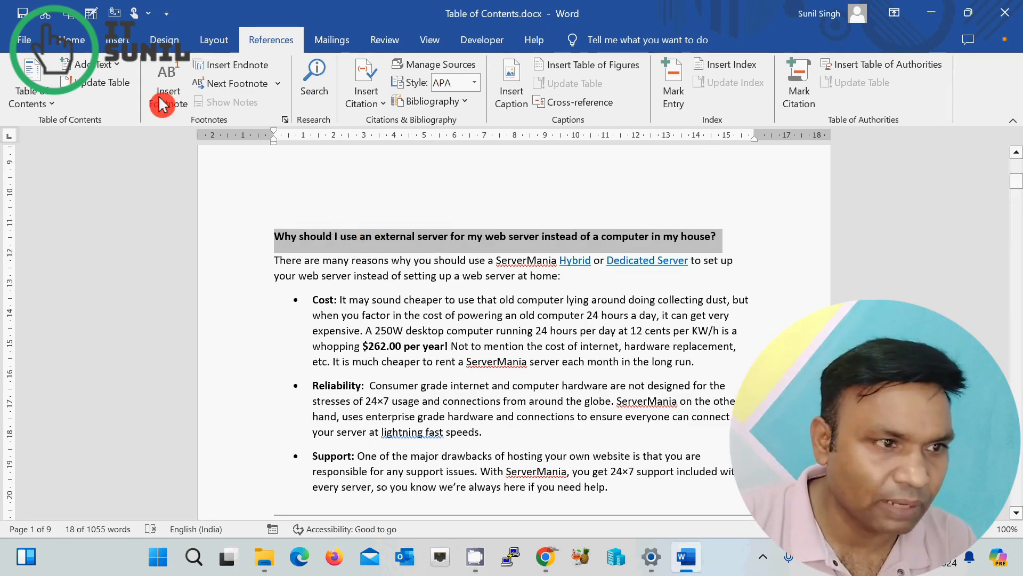
pyautogui.click(76, 44)
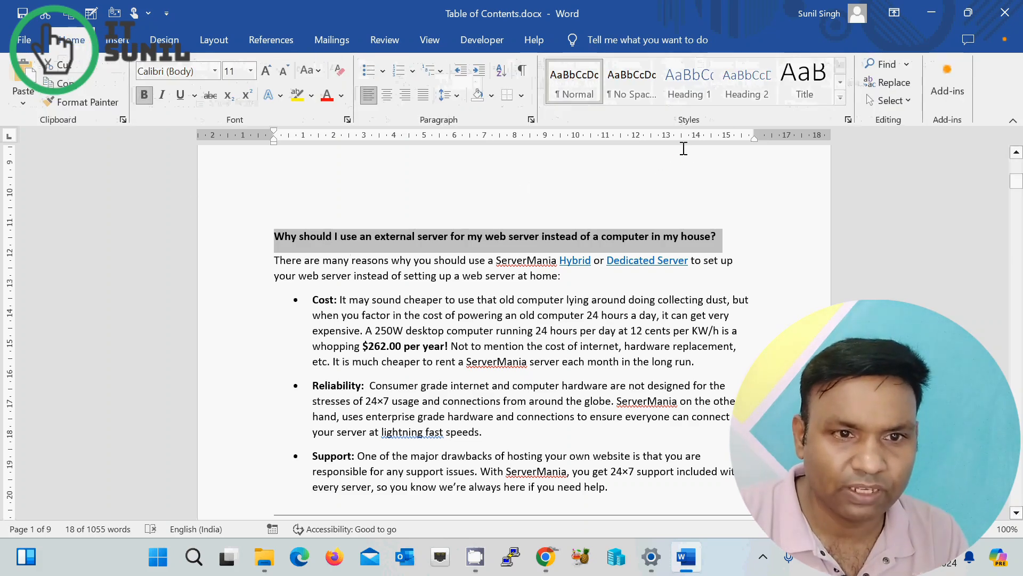
pyautogui.click(698, 91)
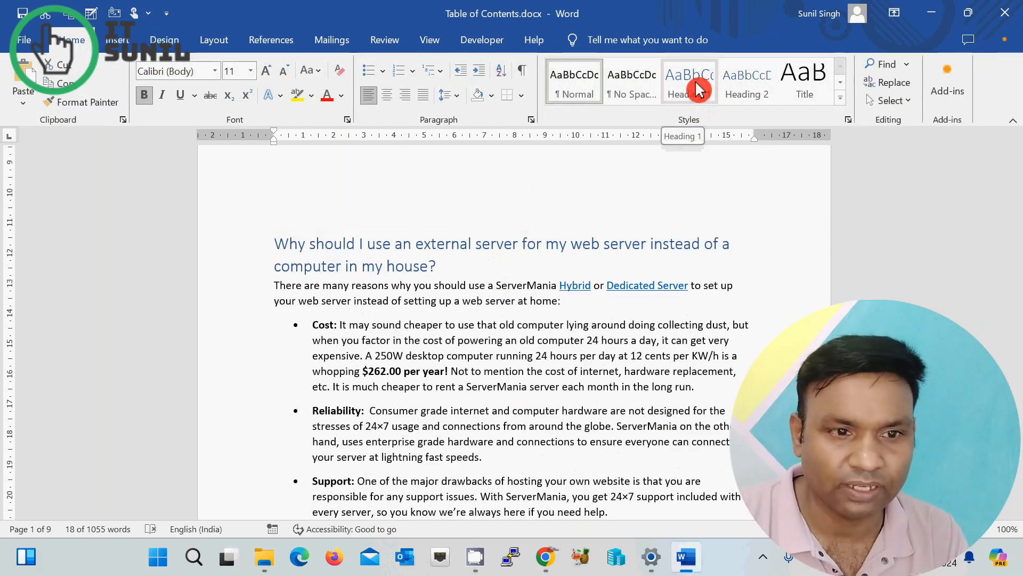
pyautogui.click(699, 91)
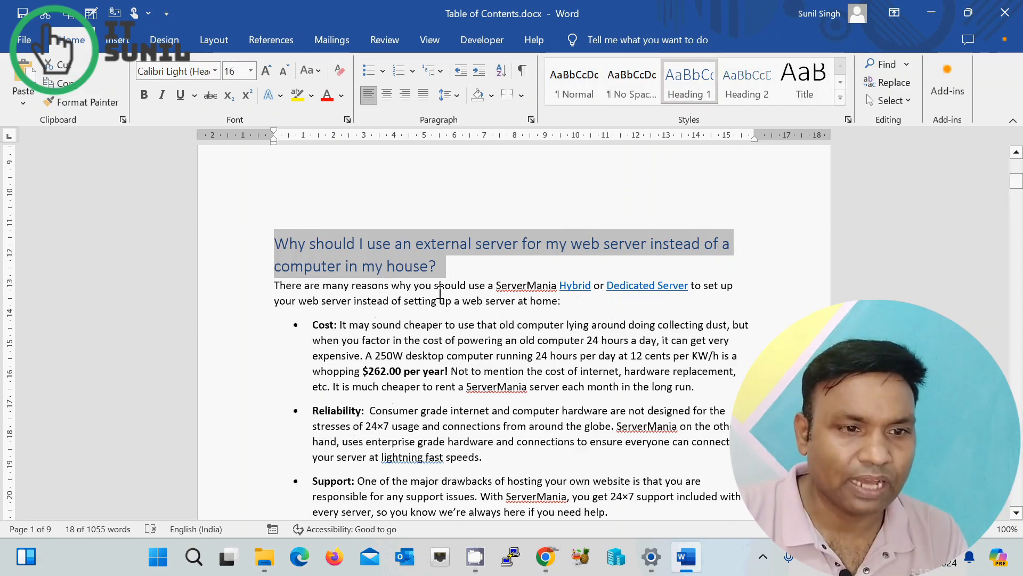
# Centre the "Why should I use an external server" heading on the page
pyautogui.click(462, 273)
pyautogui.moveTo(462, 272); pyautogui.dragTo(288, 243)
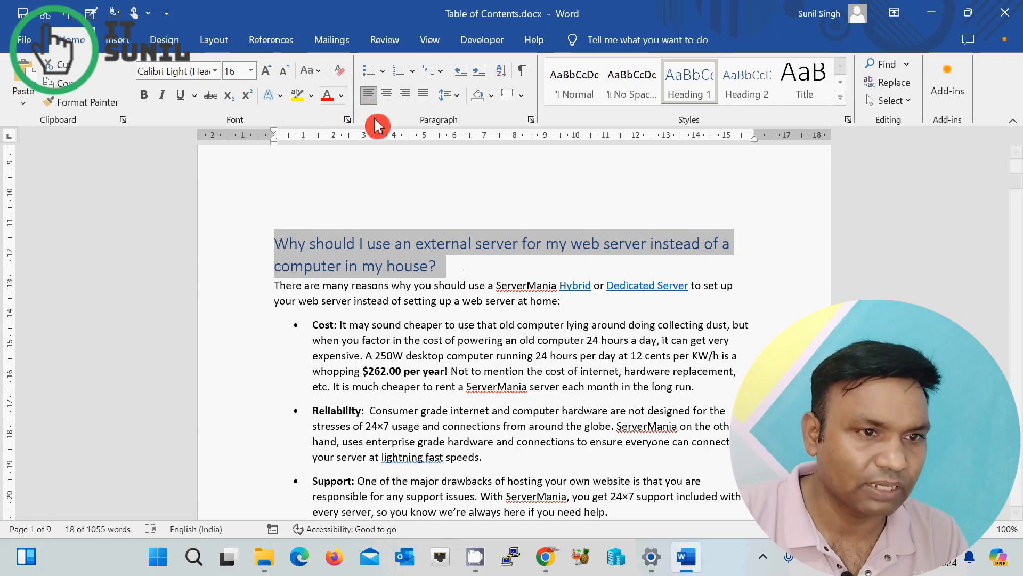
pyautogui.click(387, 95)
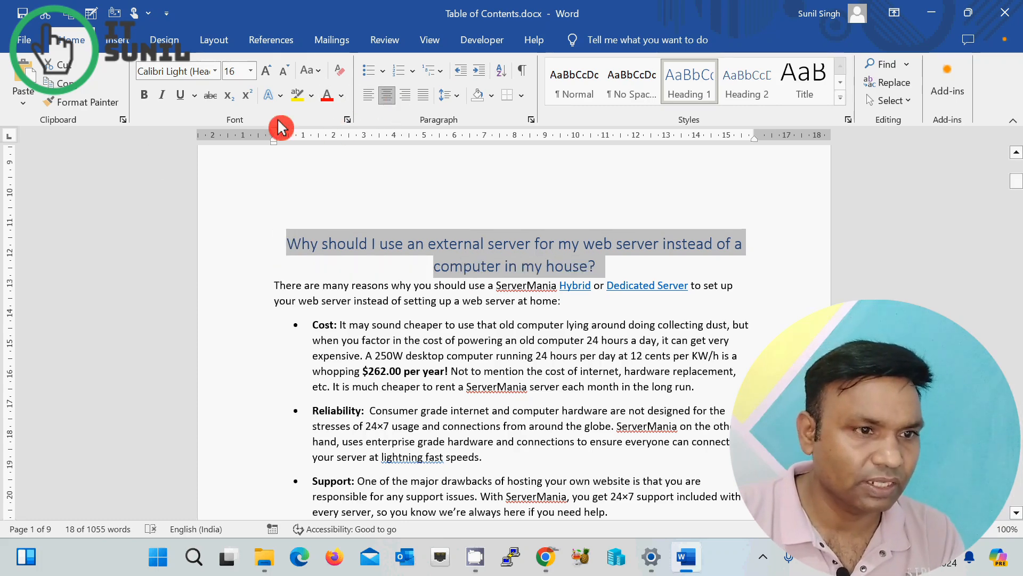
# Format the "Why should I use an external server" heading in 18-point Georgia and insert a blank line below it
pyautogui.click(266, 71)
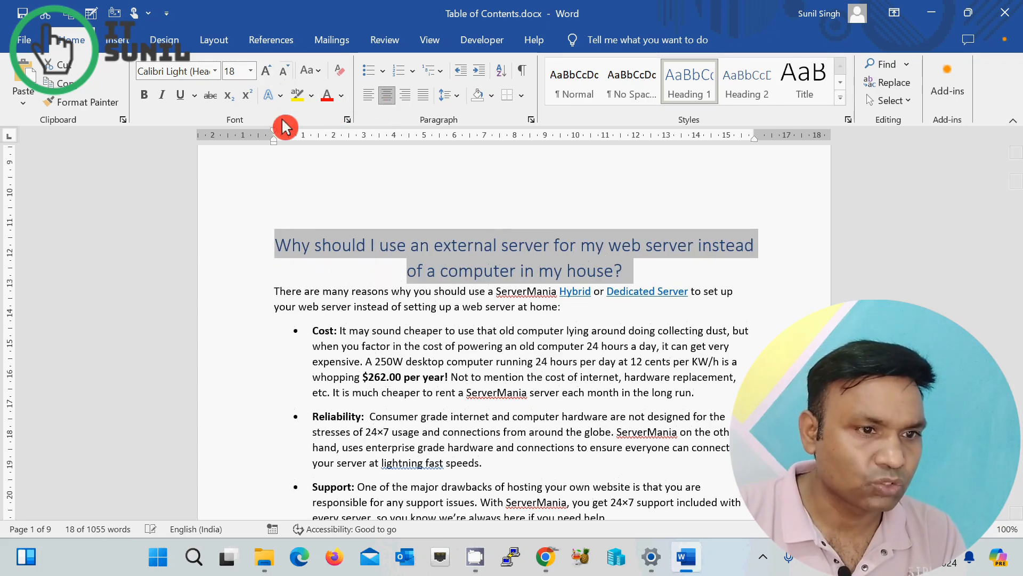
pyautogui.click(216, 70)
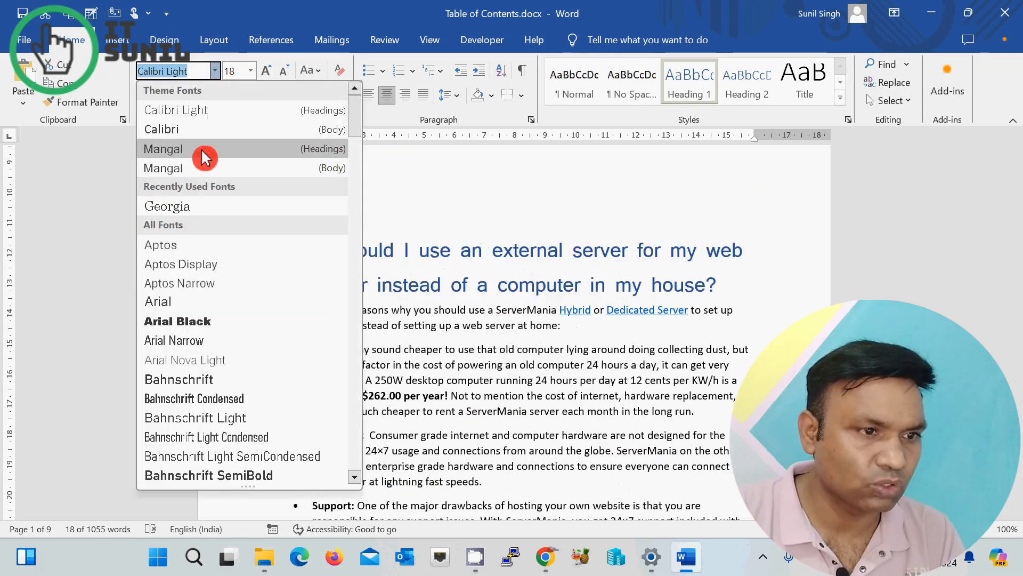
pyautogui.click(208, 208)
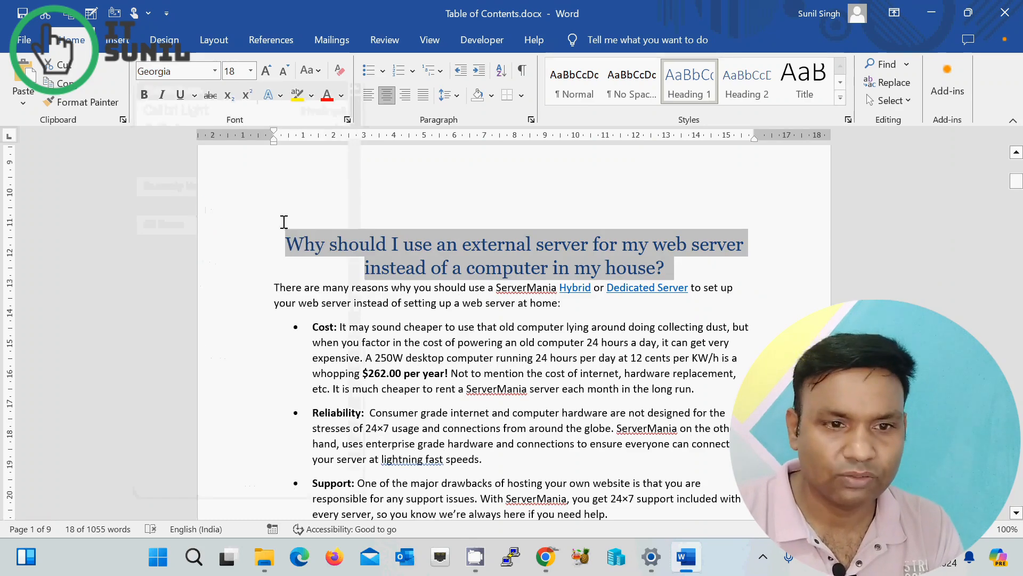
pyautogui.click(686, 273)
pyautogui.press('Return')
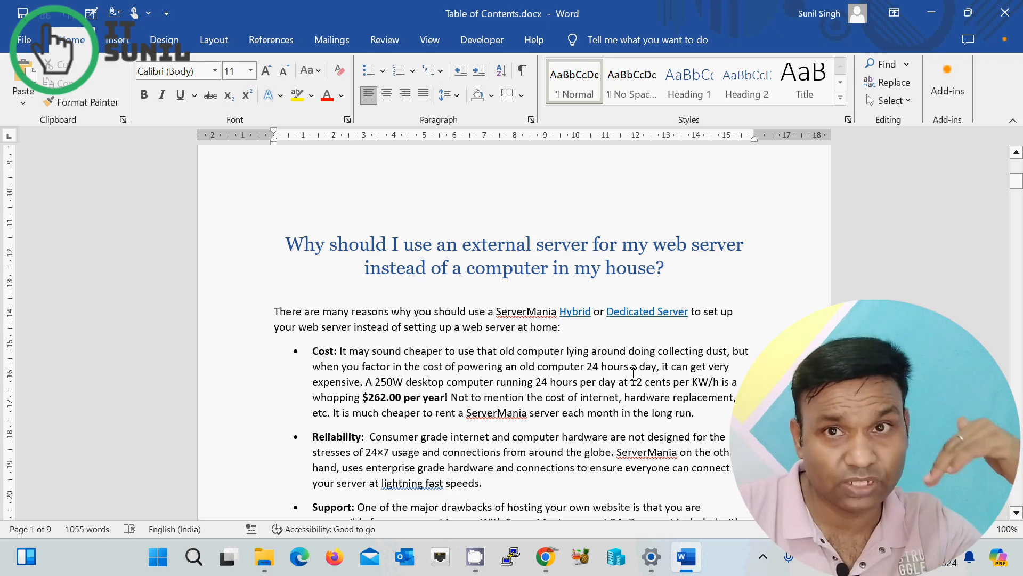
# Apply the Heading 1 style to the section title "Components of a Web Server"
pyautogui.scroll(-8, 634, 375)
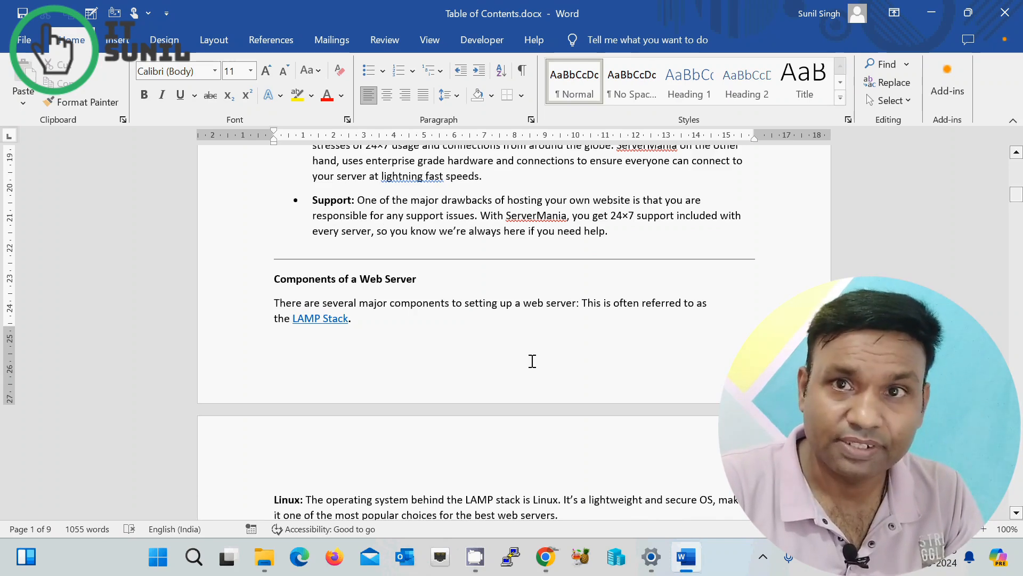
pyautogui.scroll(-1, 530, 359)
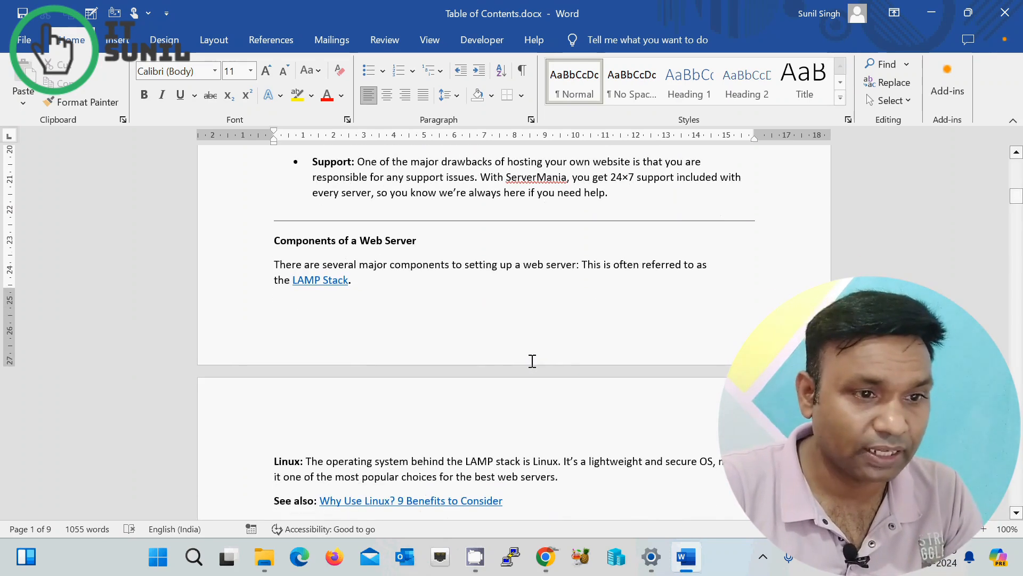
pyautogui.scroll(2, 530, 360)
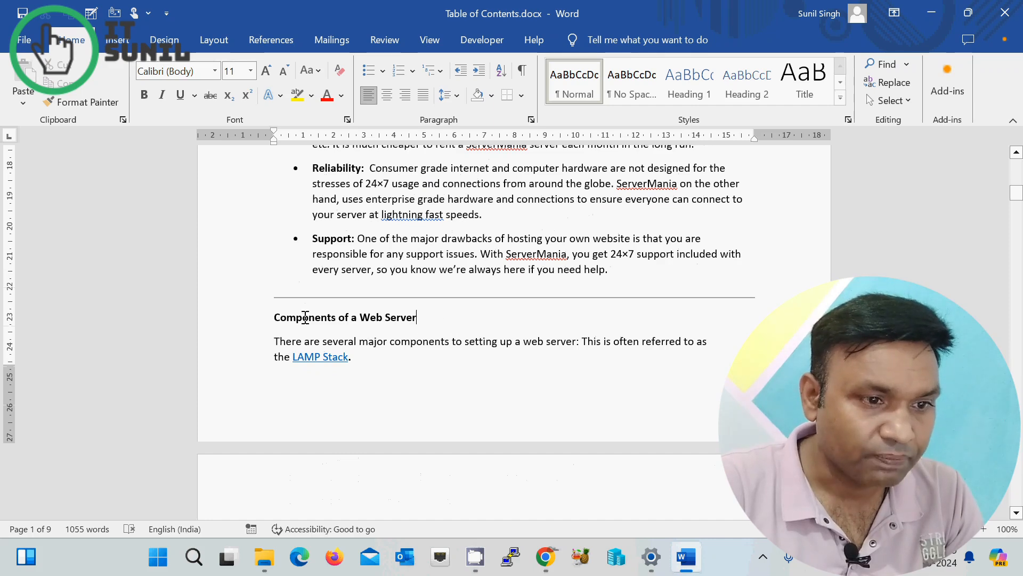
pyautogui.click(258, 311)
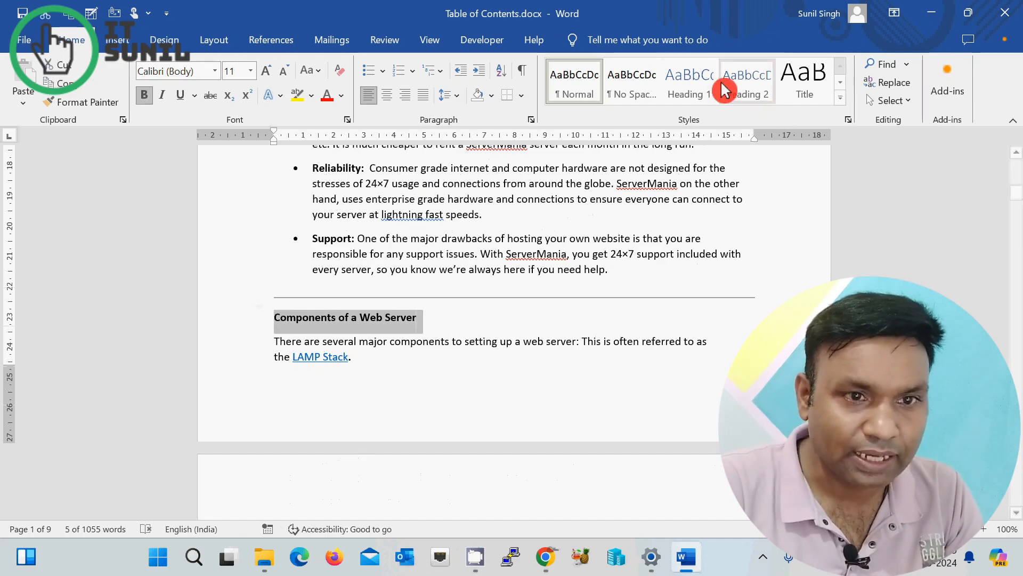
pyautogui.click(689, 84)
# Apply the Heading 1 style to the "Installation Instructions" title in the Linux section
pyautogui.scroll(-1, 570, 424)
pyautogui.scroll(-10, 570, 422)
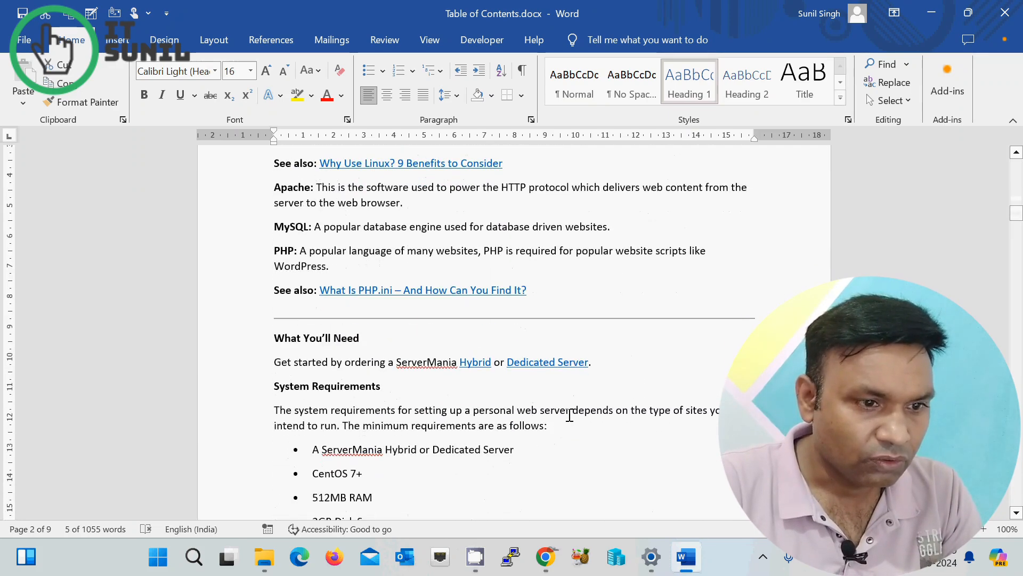
pyautogui.scroll(-10, 474, 493)
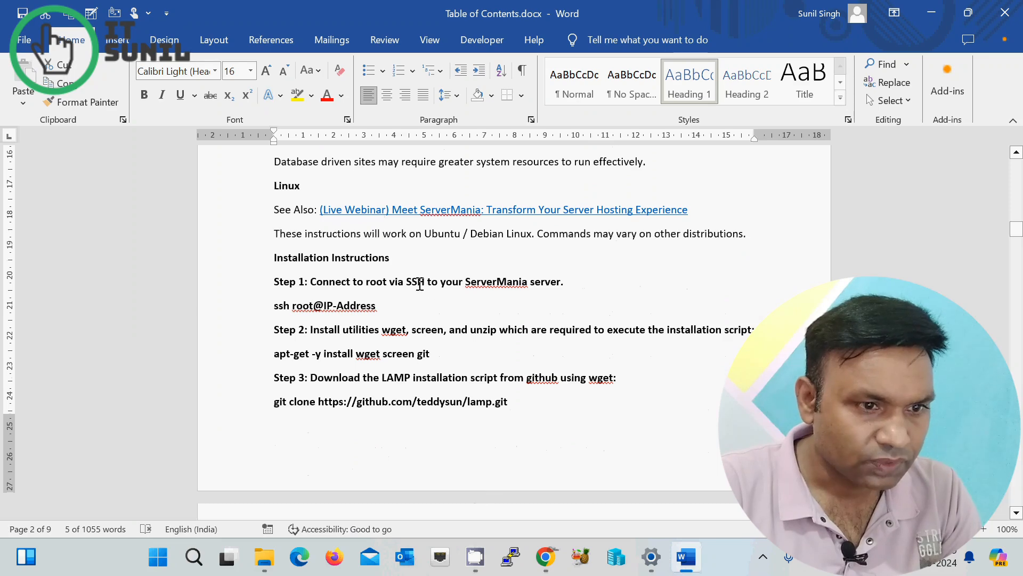
pyautogui.moveTo(400, 259); pyautogui.dragTo(267, 257)
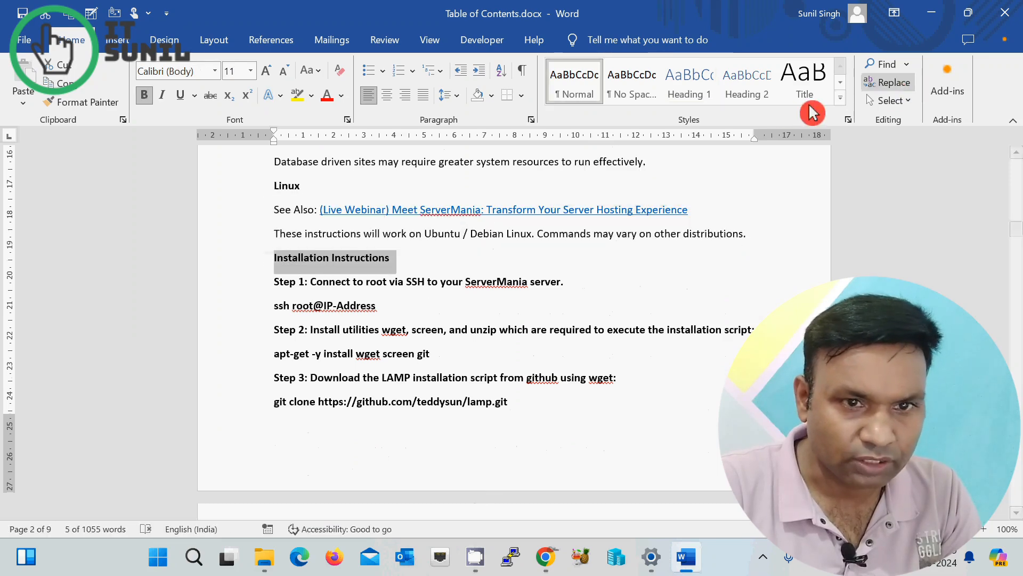
pyautogui.click(690, 85)
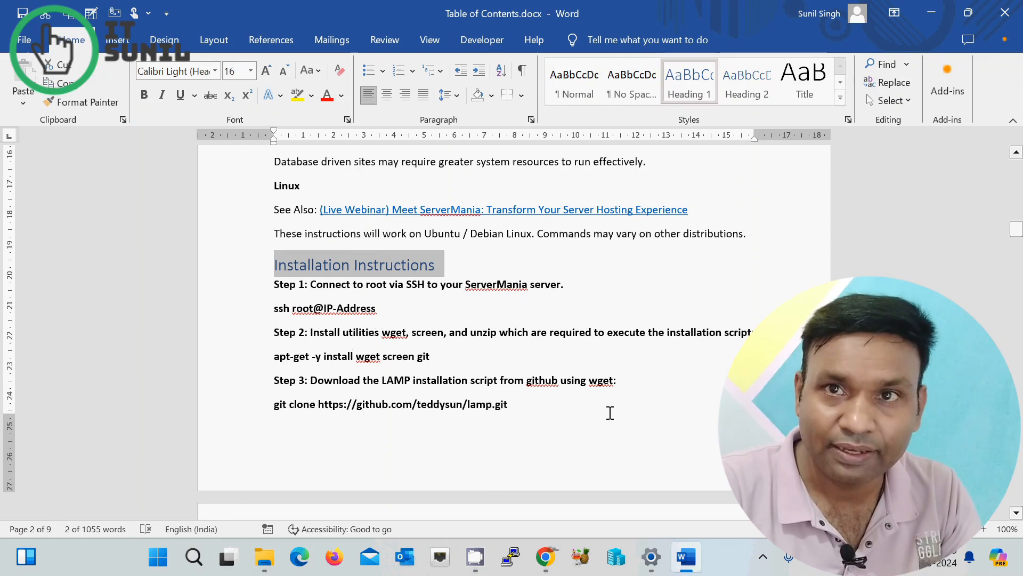
# Apply the Heading 1 style to the section title "Managing Web Server Components"
pyautogui.scroll(-7, 611, 413)
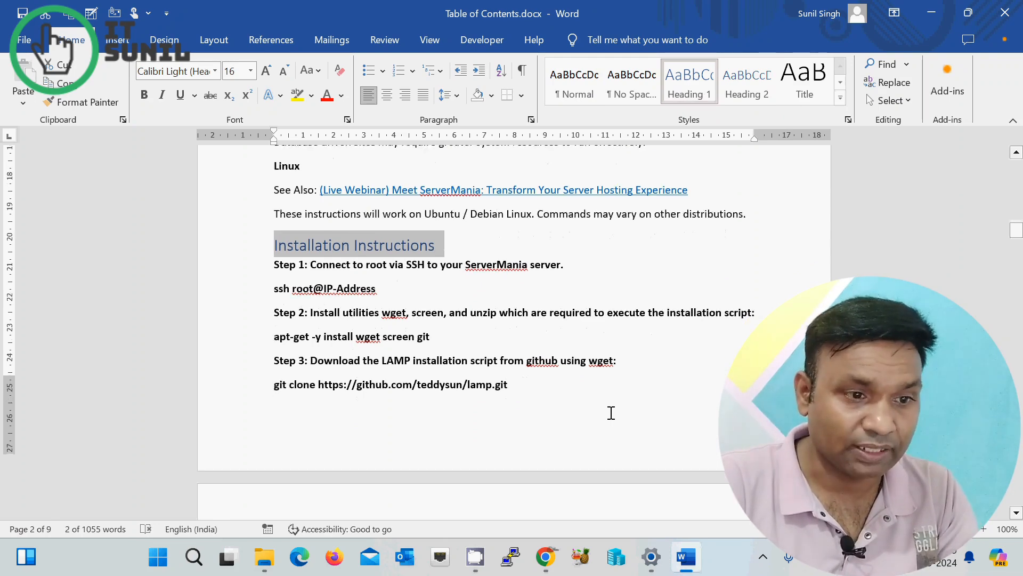
pyautogui.scroll(-6, 621, 411)
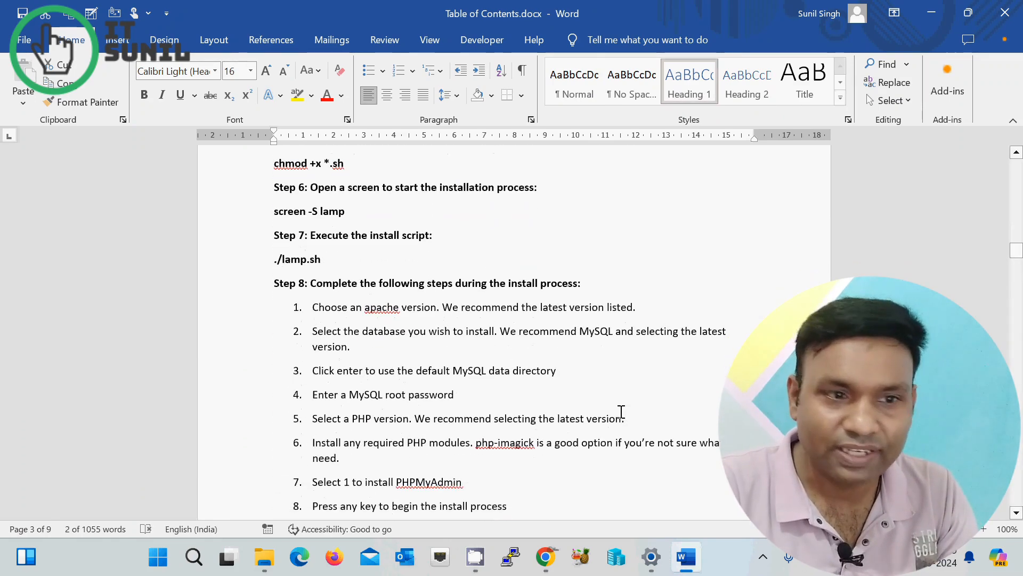
pyautogui.scroll(3, 621, 411)
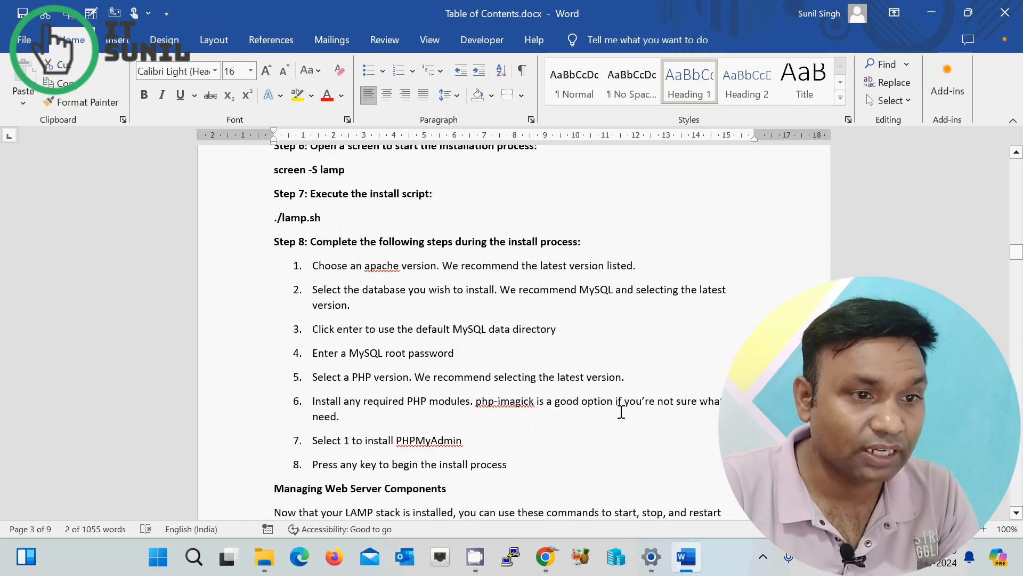
pyautogui.scroll(3, 620, 411)
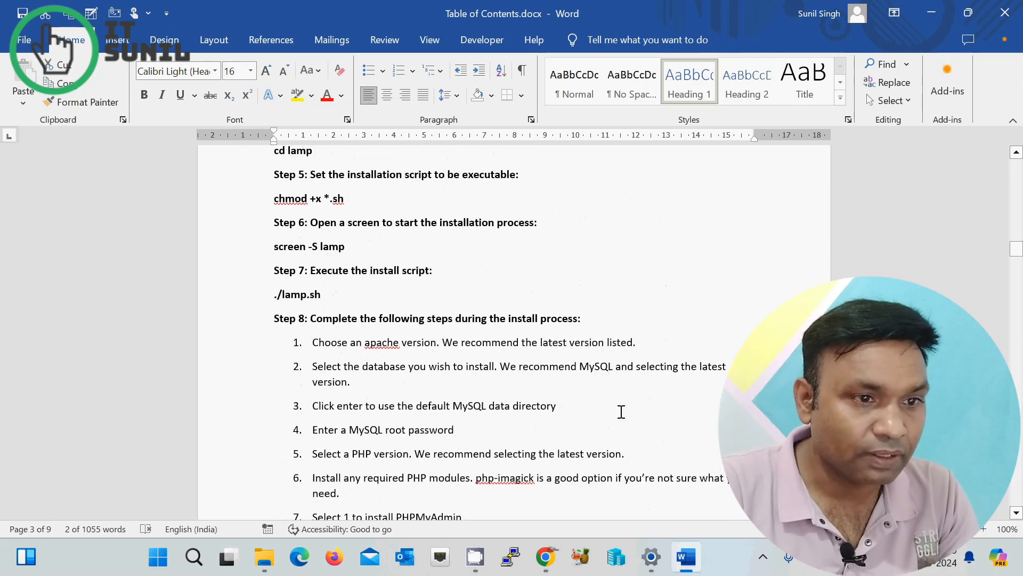
pyautogui.scroll(2, 621, 412)
pyautogui.scroll(-8, 621, 412)
pyautogui.scroll(-1, 621, 412)
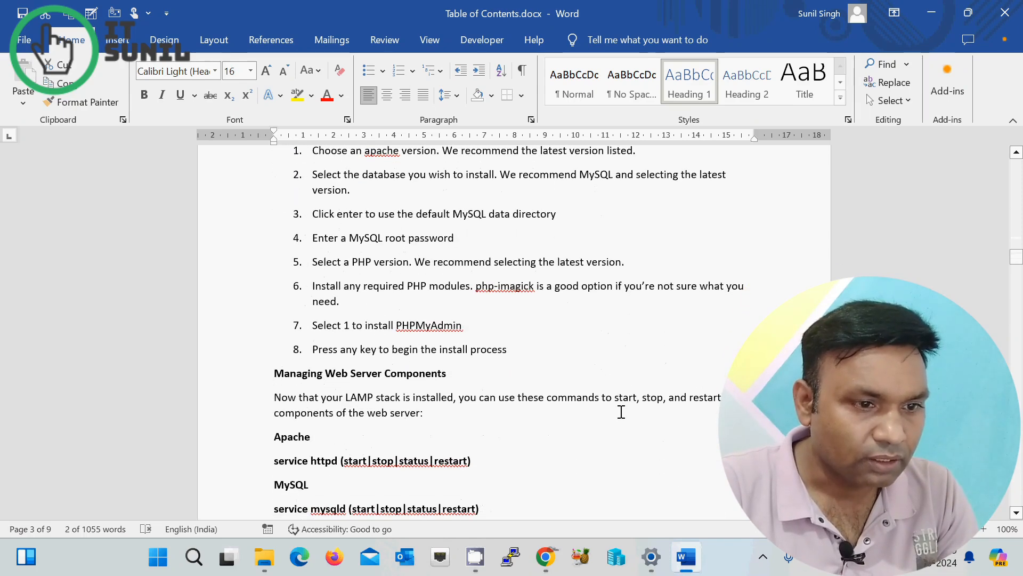
pyautogui.moveTo(459, 375); pyautogui.dragTo(277, 373)
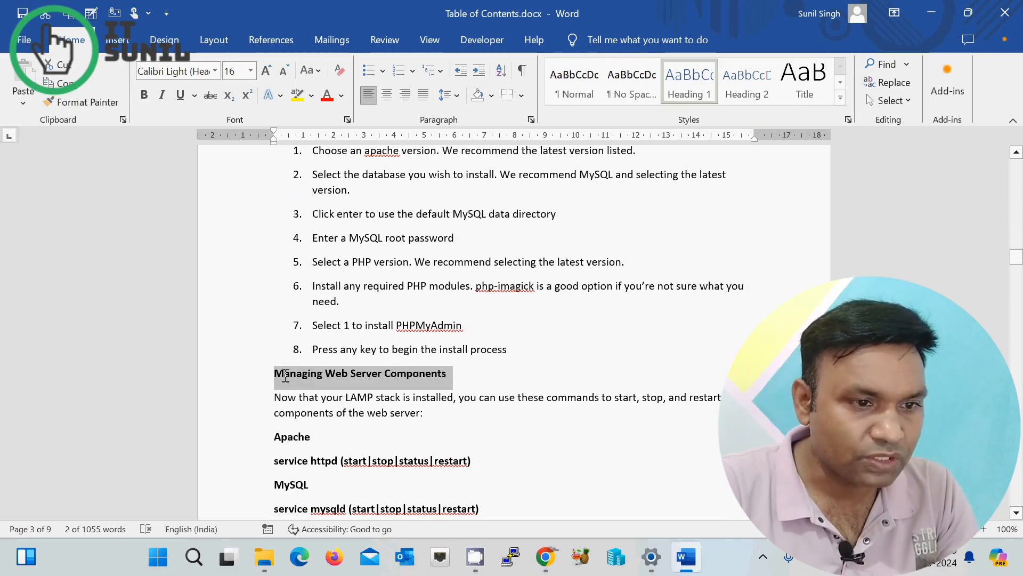
pyautogui.click(690, 80)
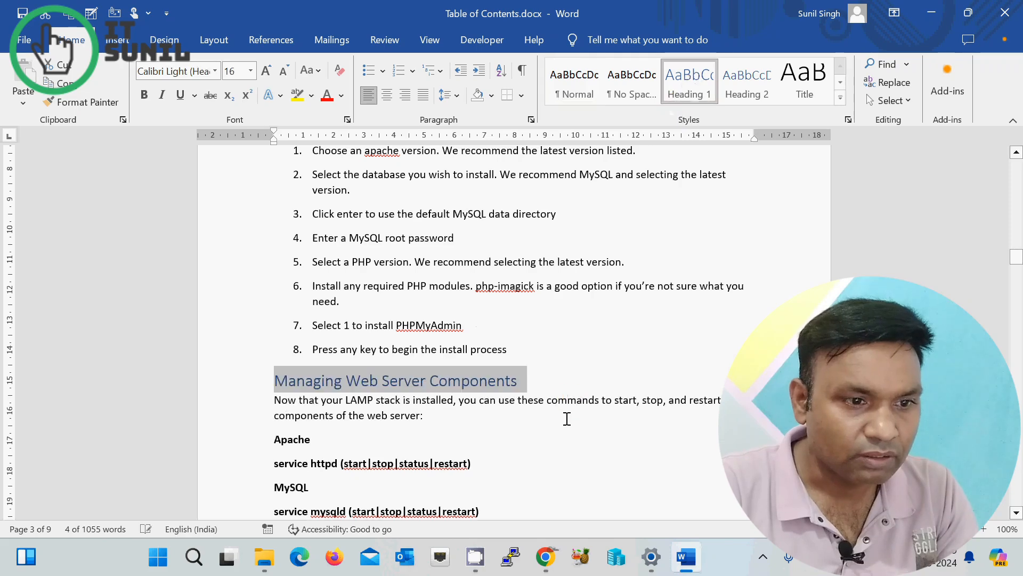
# Apply the Heading 1 style to the "Installation Instructions" title in the Windows section
pyautogui.scroll(-5, 566, 419)
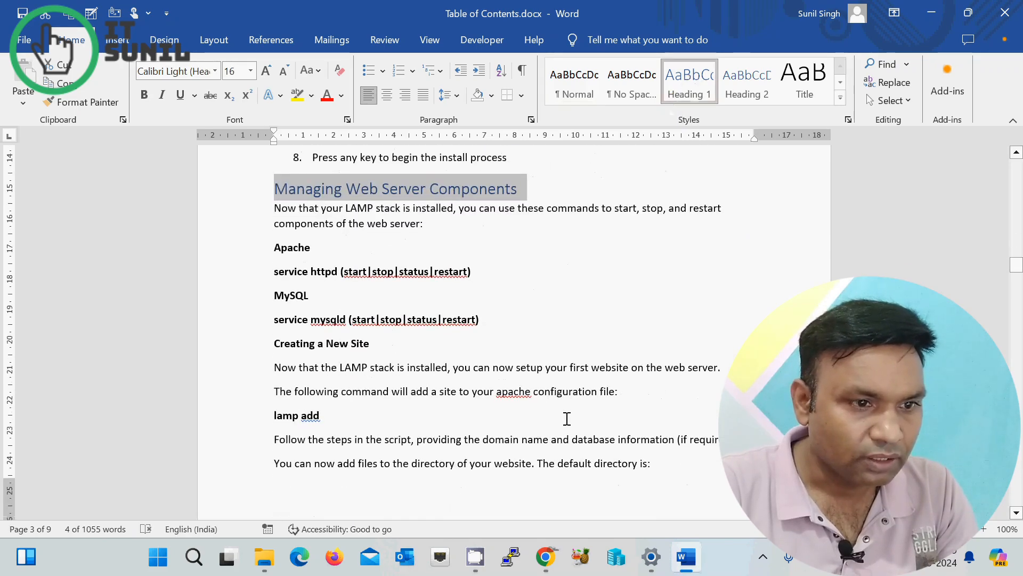
pyautogui.scroll(-7, 567, 419)
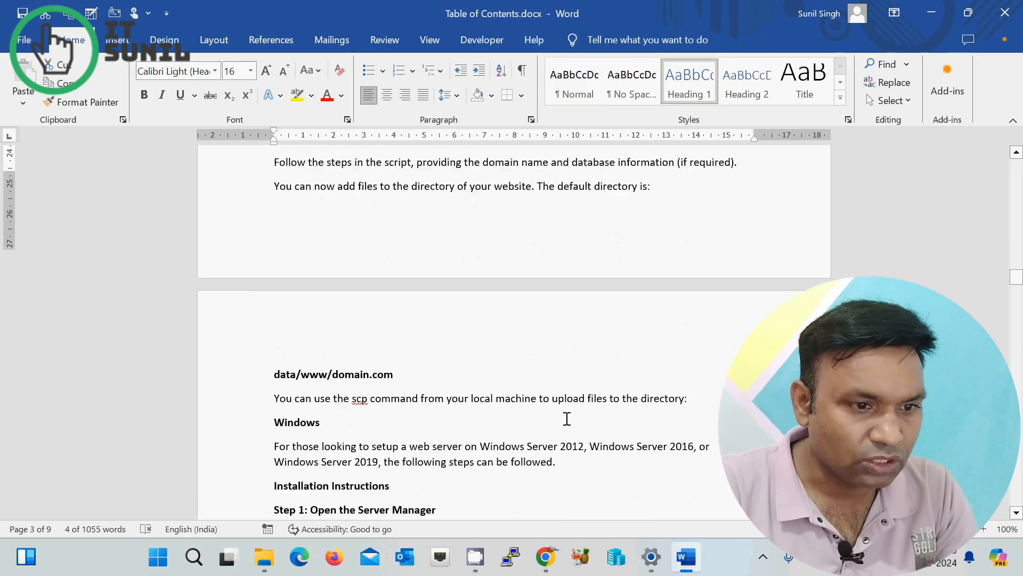
pyautogui.scroll(-4, 566, 418)
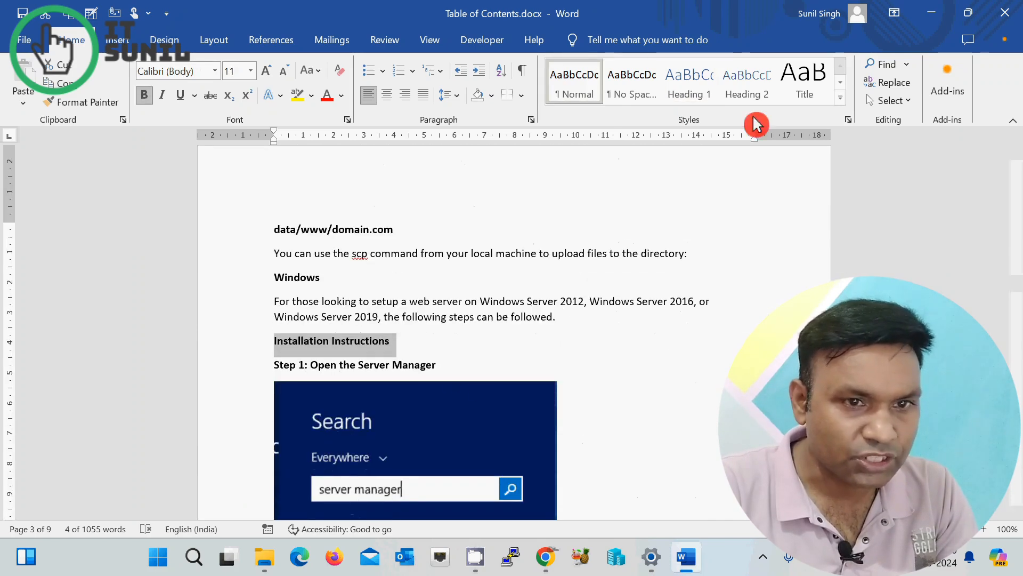
pyautogui.click(689, 80)
# Apply the Heading 1 style to the title "Managing the Server" on the document's last page
pyautogui.scroll(-15, 684, 361)
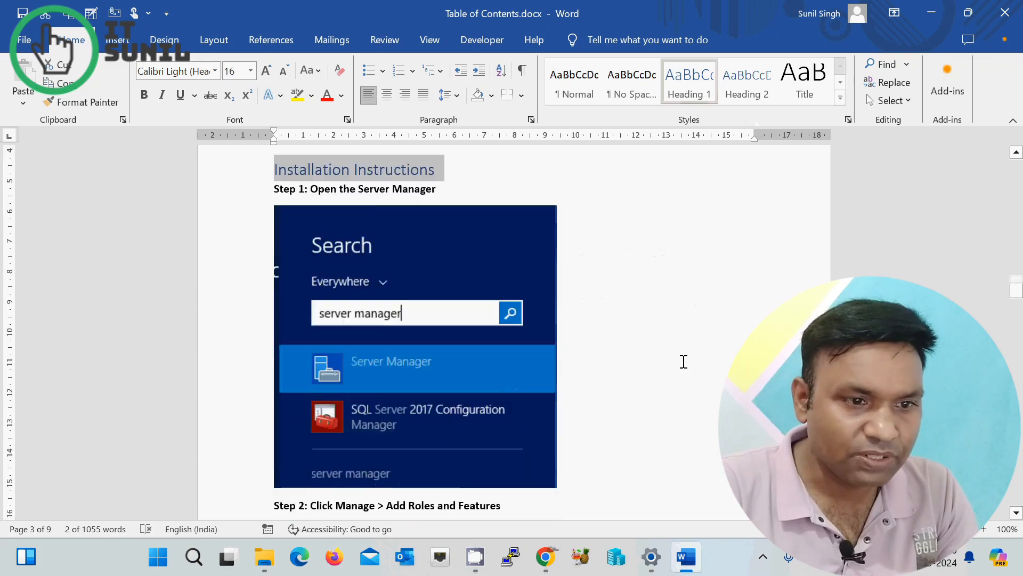
pyautogui.scroll(-12, 685, 363)
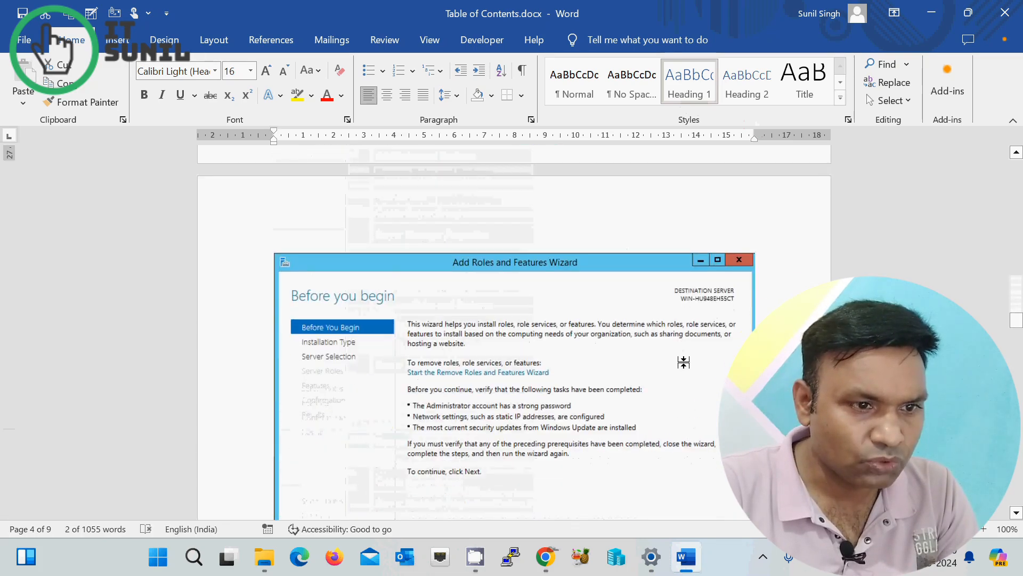
pyautogui.scroll(-10, 690, 363)
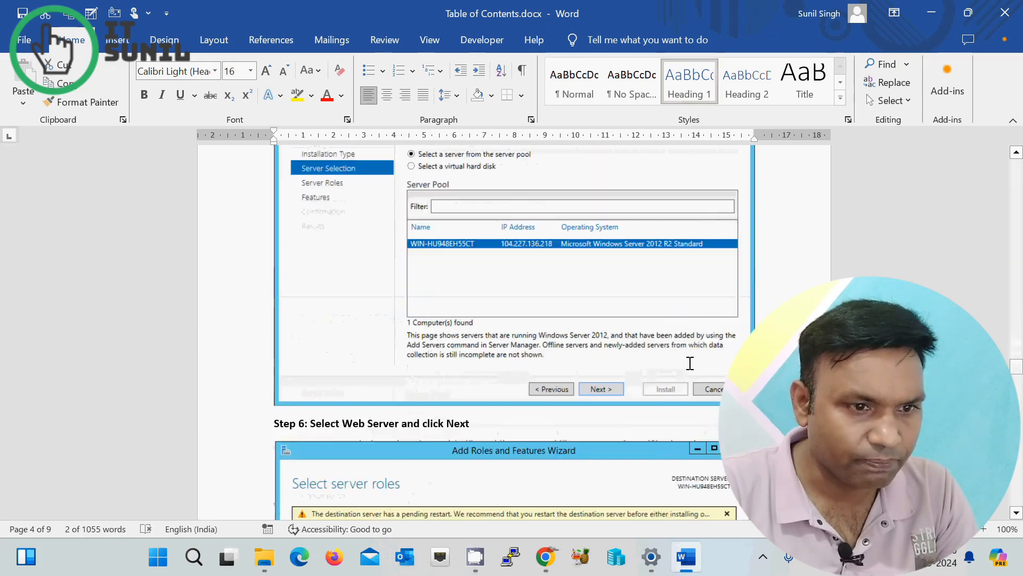
pyautogui.scroll(2, 693, 363)
pyautogui.scroll(-15, 690, 363)
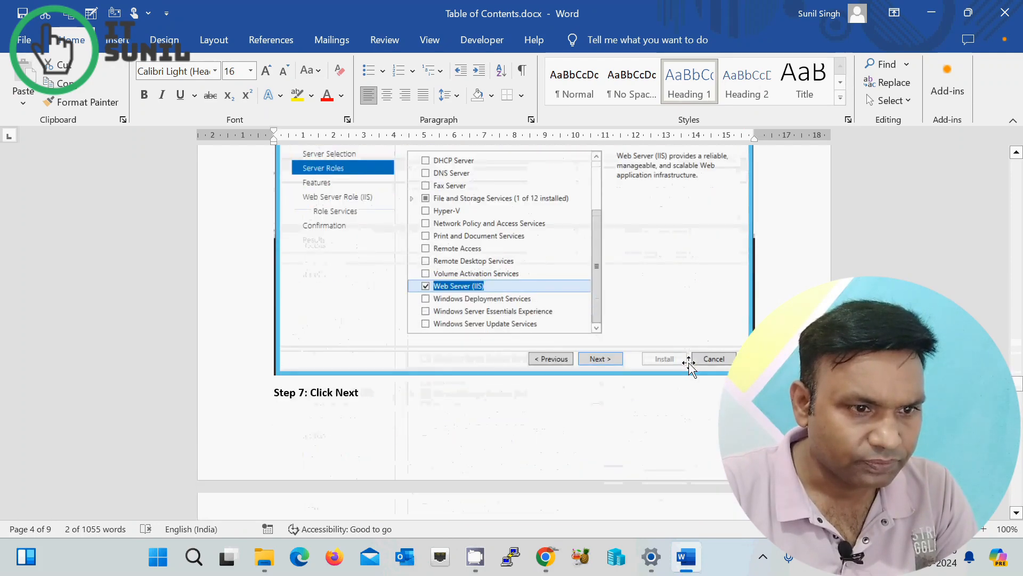
pyautogui.scroll(-18, 691, 363)
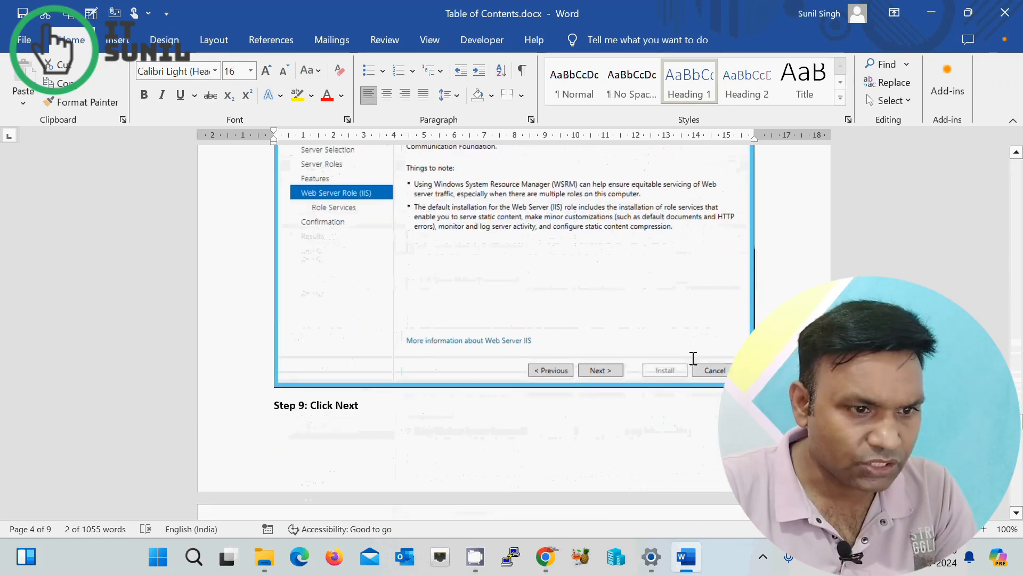
pyautogui.scroll(-10, 691, 362)
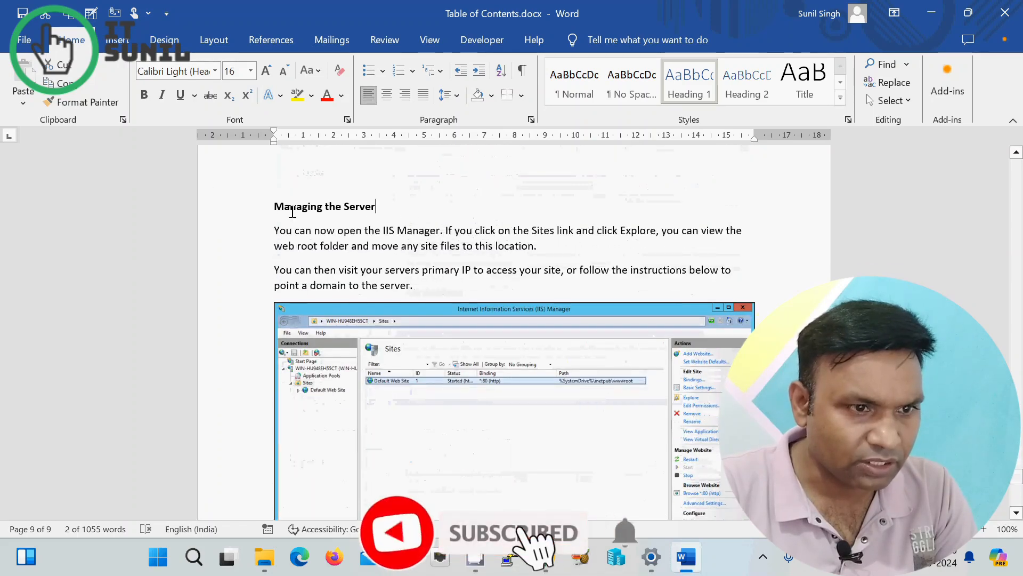
pyautogui.moveTo(373, 206); pyautogui.dragTo(270, 210)
pyautogui.click(707, 91)
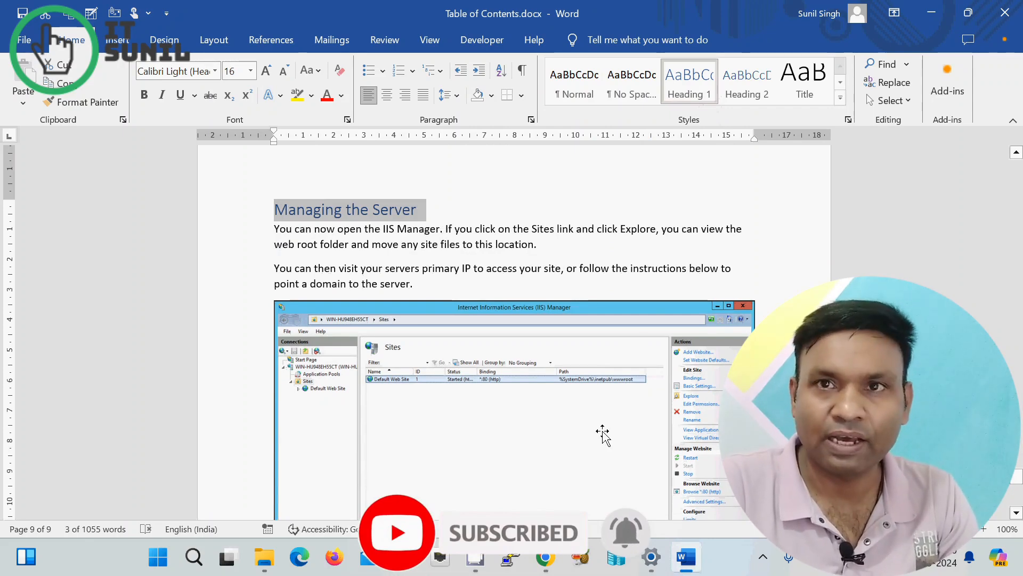
# Update the table of contents on the first page from the styled headings and look over its entries
pyautogui.scroll(10, 602, 434)
pyautogui.scroll(5, 606, 419)
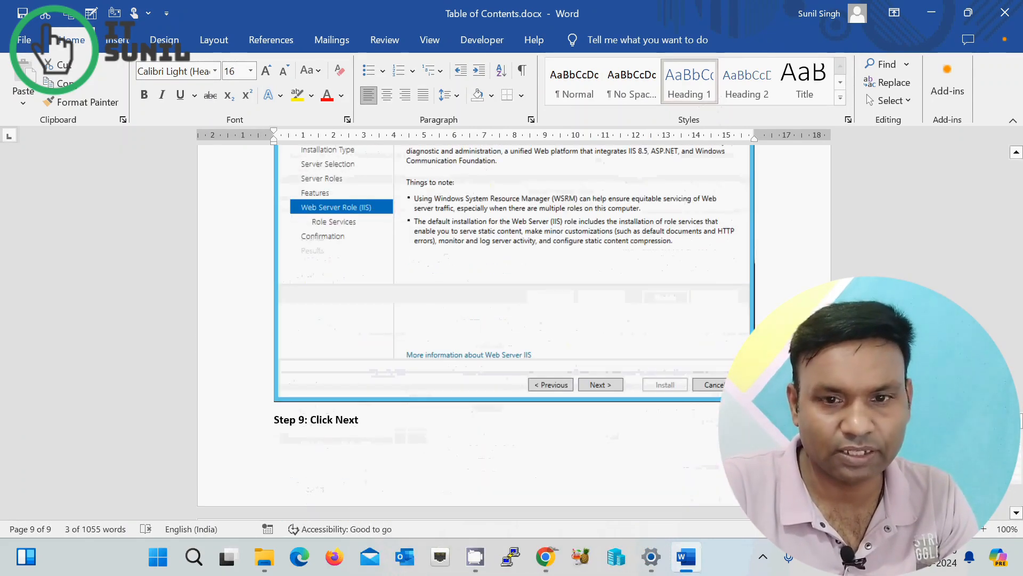
pyautogui.scroll(20, 450, 332)
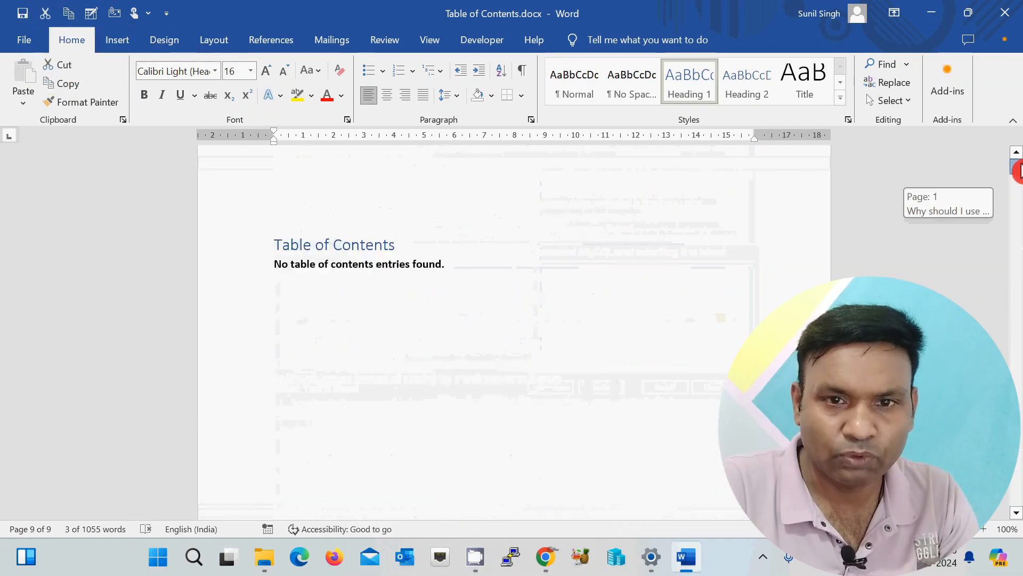
pyautogui.click(451, 332)
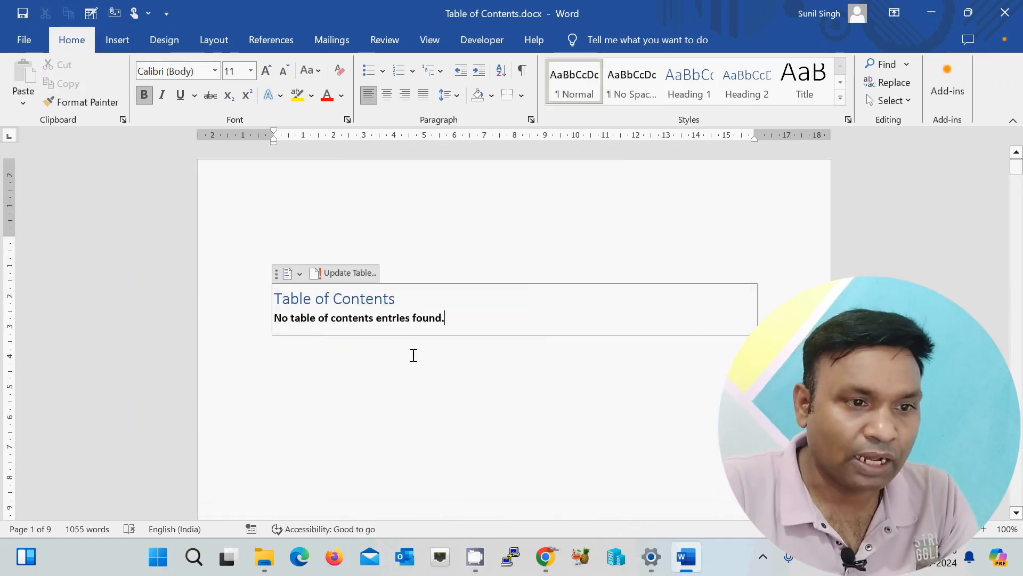
pyautogui.click(349, 275)
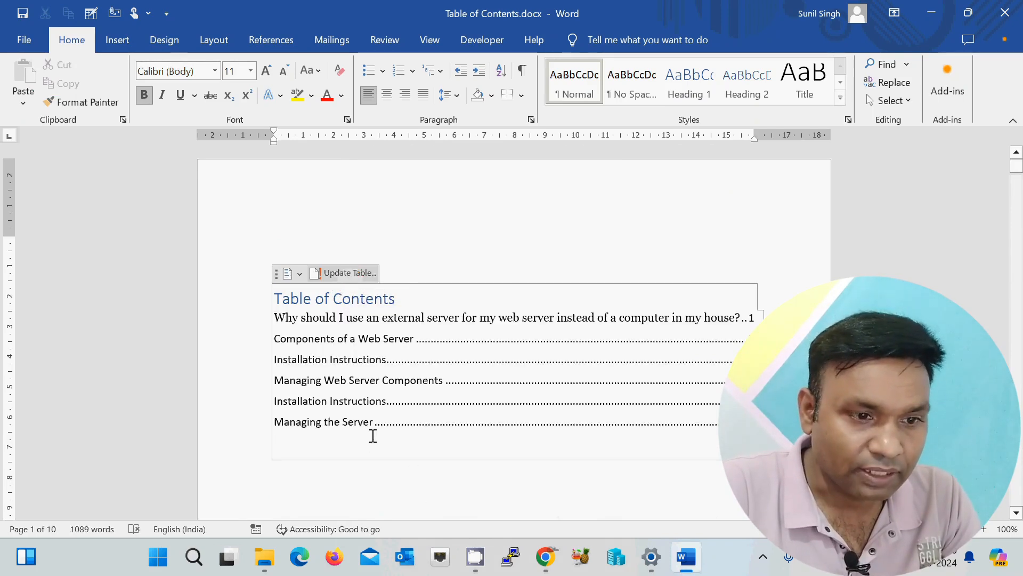
pyautogui.moveTo(325, 368); pyautogui.dragTo(464, 443)
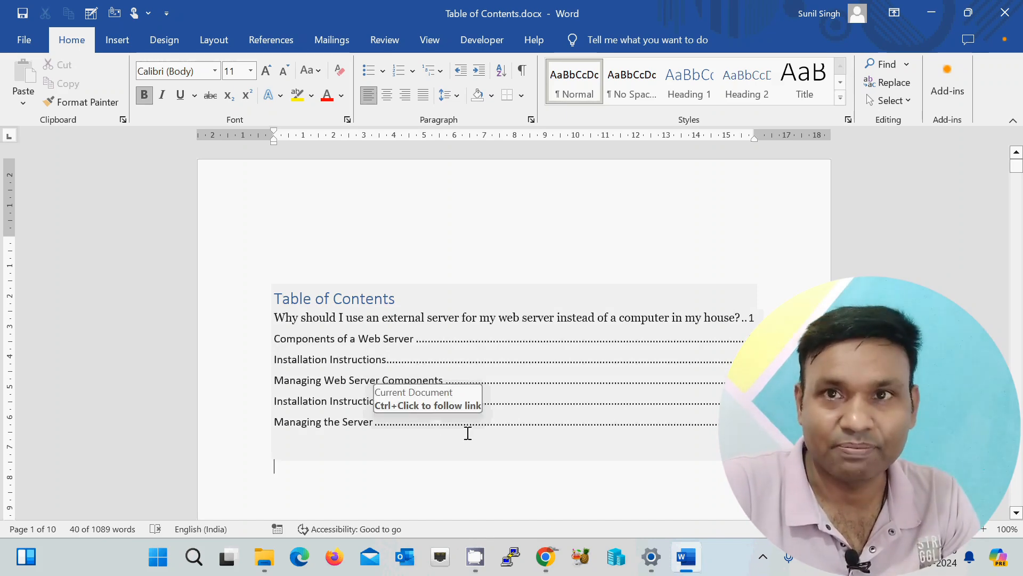
pyautogui.scroll(-3, 418, 456)
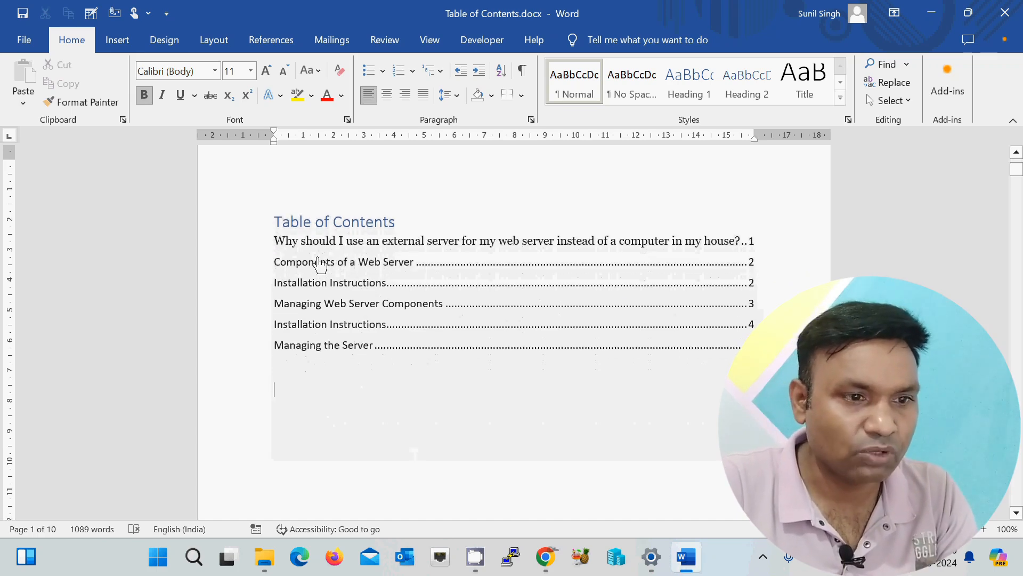
# Test the table of contents link "Components of a Web Server" and return to the table on the first page
pyautogui.keyDown('ctrl'); pyautogui.click(354, 270); pyautogui.keyUp('ctrl')
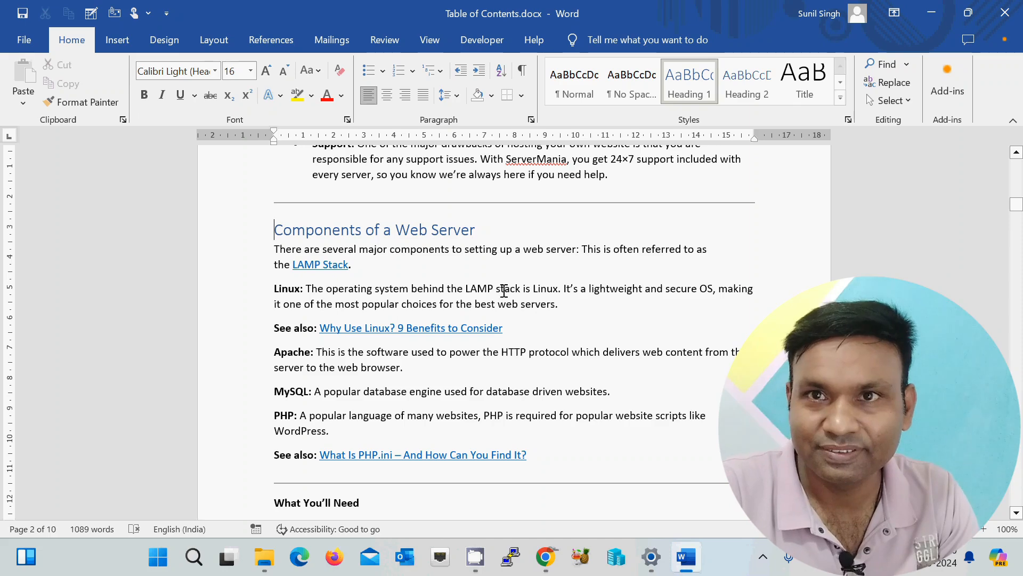
pyautogui.scroll(15, 503, 291)
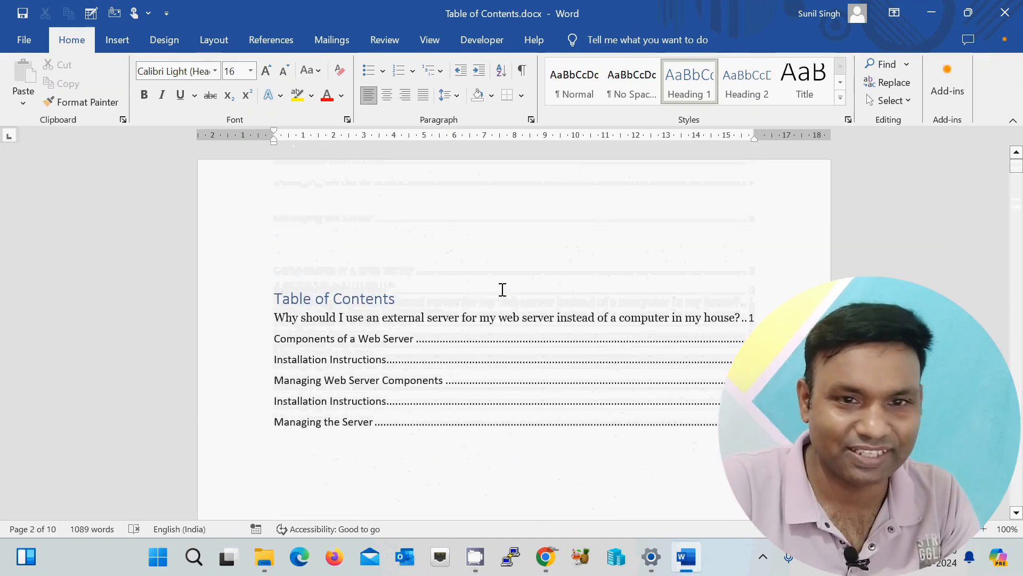
pyautogui.scroll(-9, 540, 395)
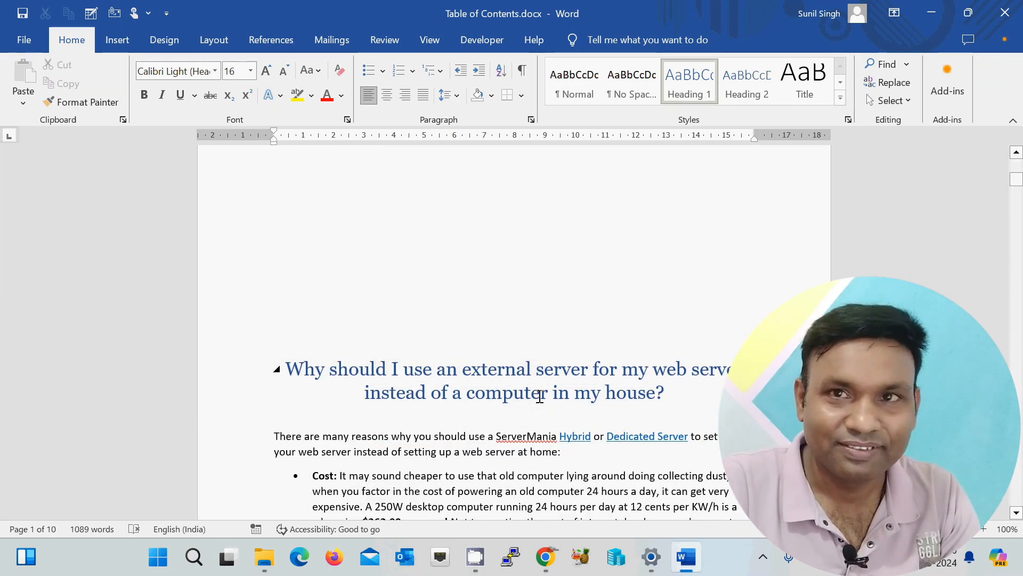
pyautogui.scroll(7, 540, 397)
pyautogui.scroll(-5, 538, 396)
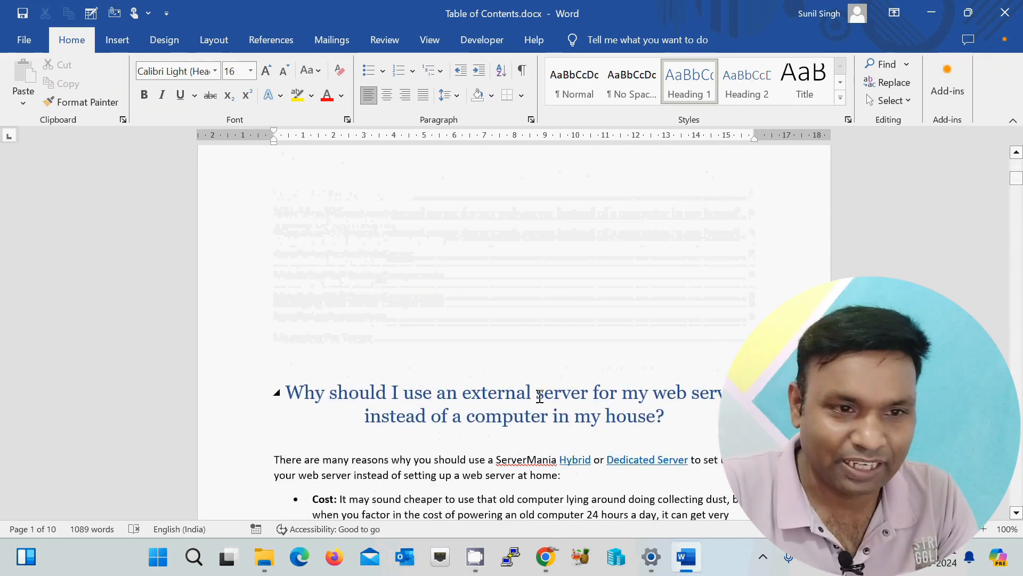
pyautogui.scroll(5, 539, 396)
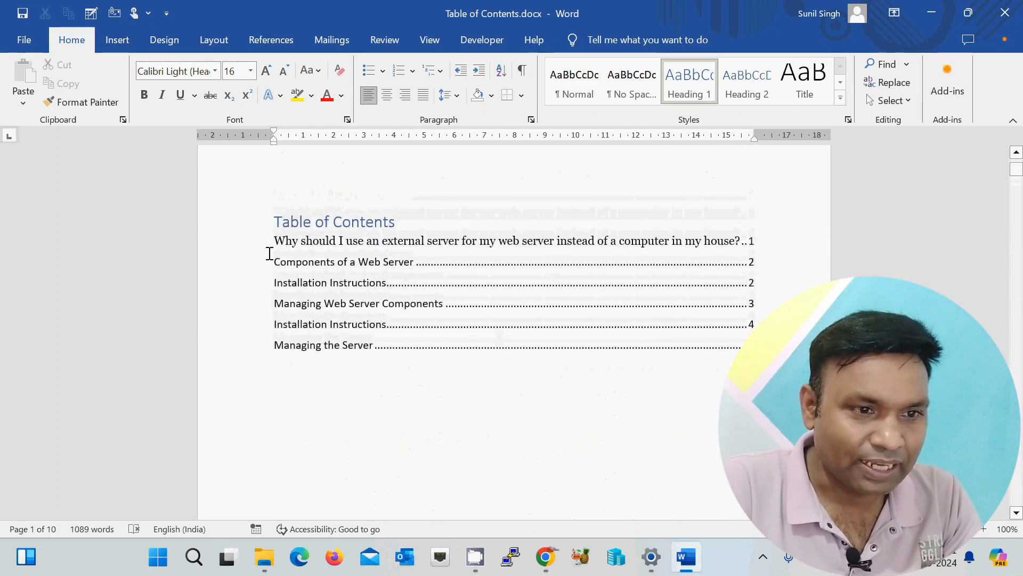
pyautogui.click(29, 42)
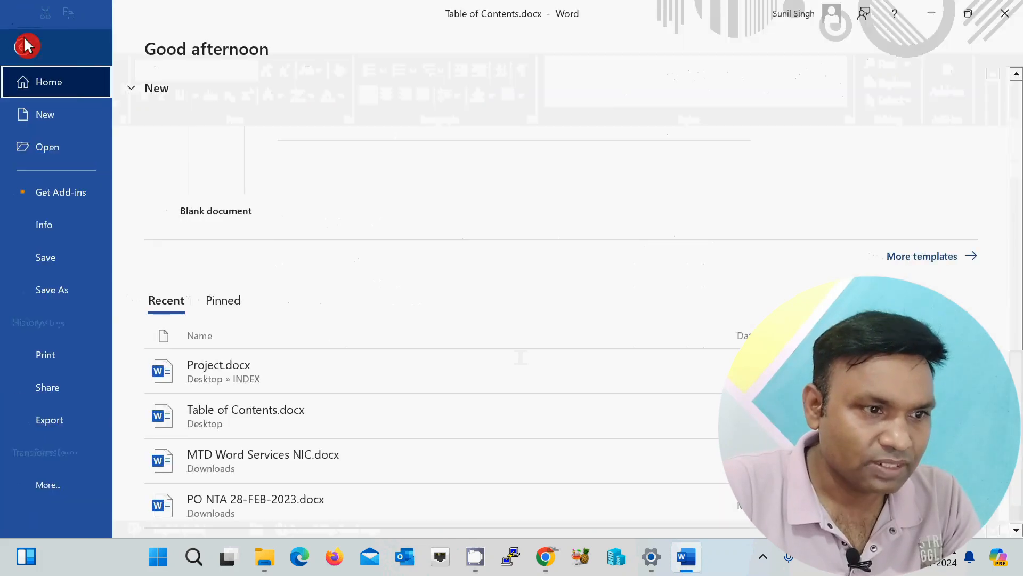
pyautogui.click(68, 293)
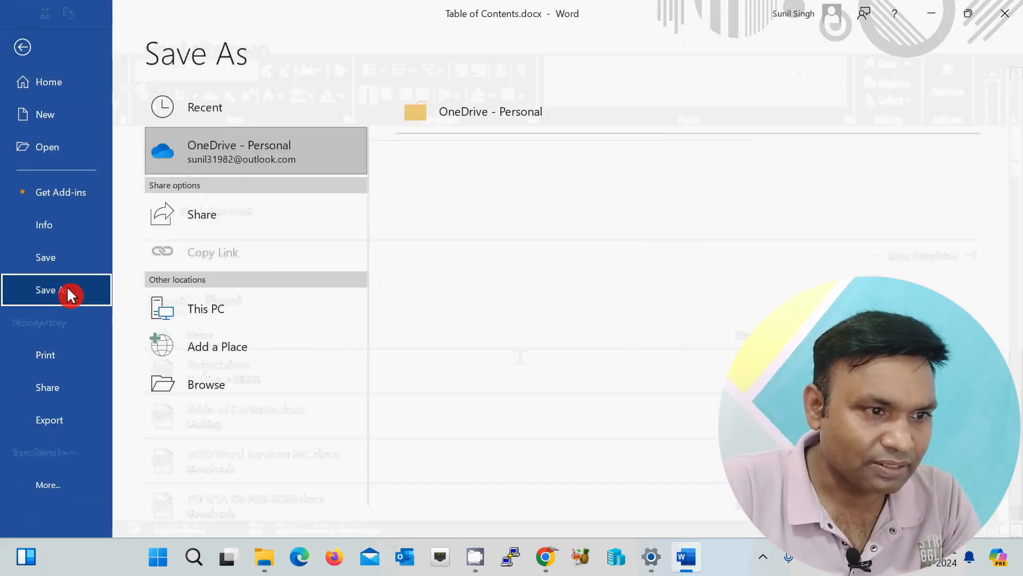
pyautogui.press('Escape')
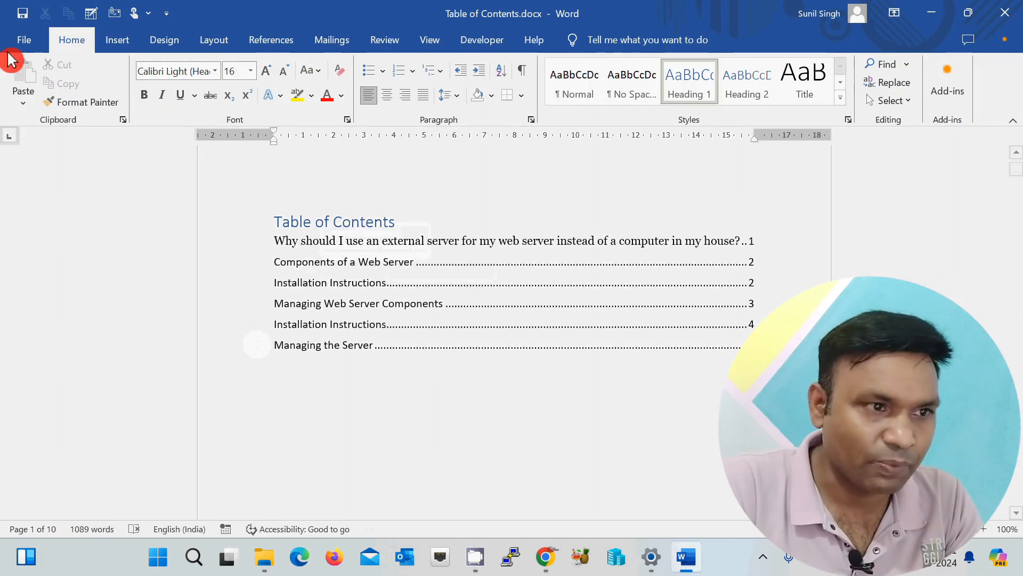
# Save a PDF copy of the document to the Desktop as Table of Contents.pdf, optimized as Standard and opened after publishing
pyautogui.click(27, 48)
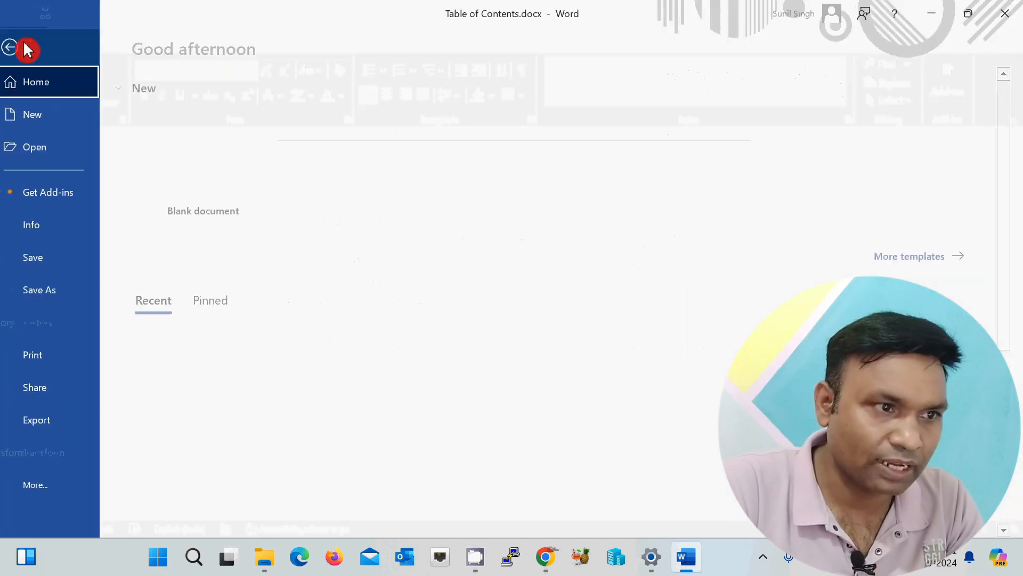
pyautogui.click(66, 289)
pyautogui.click(210, 385)
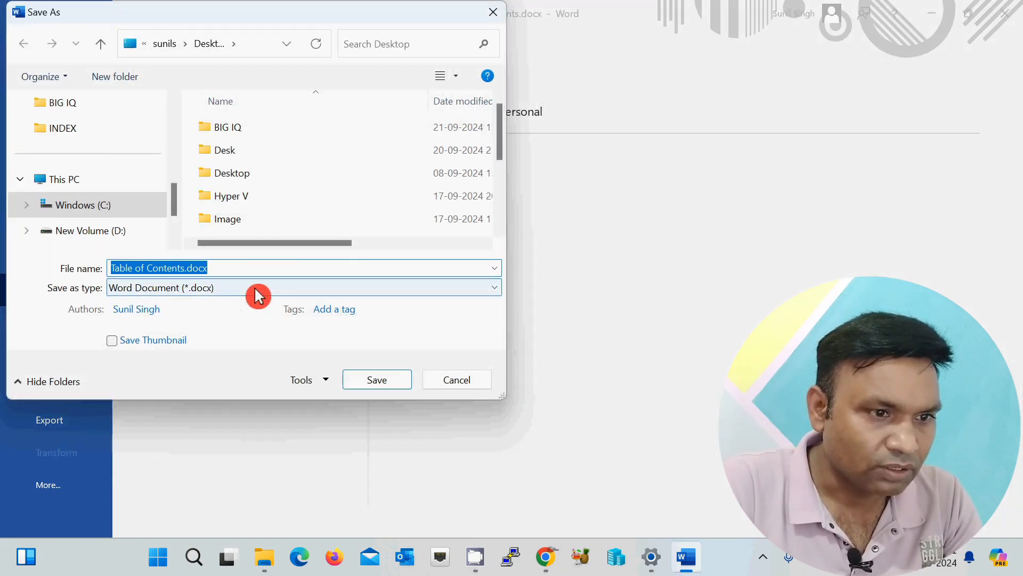
pyautogui.click(256, 290)
pyautogui.click(177, 382)
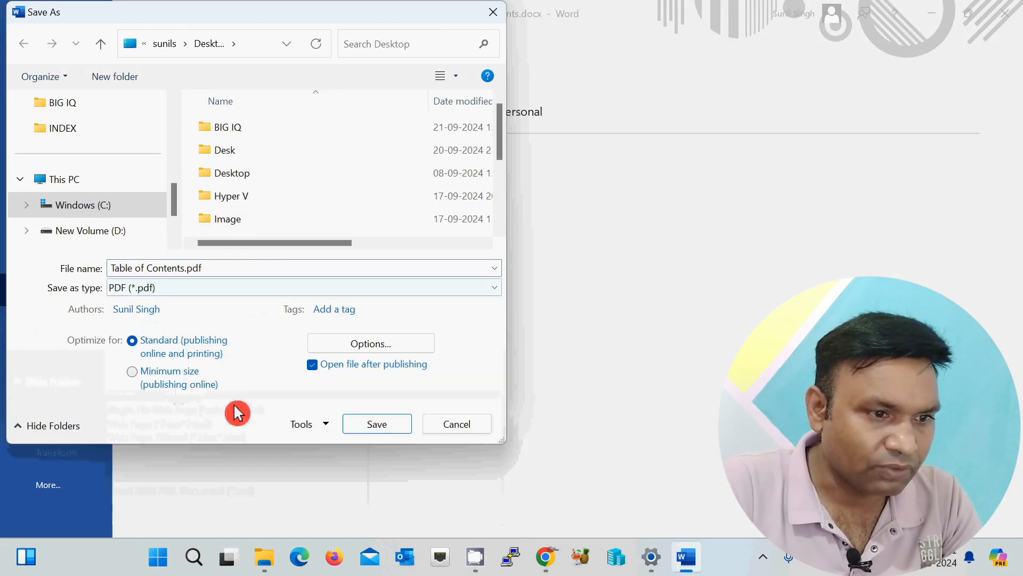
pyautogui.click(383, 426)
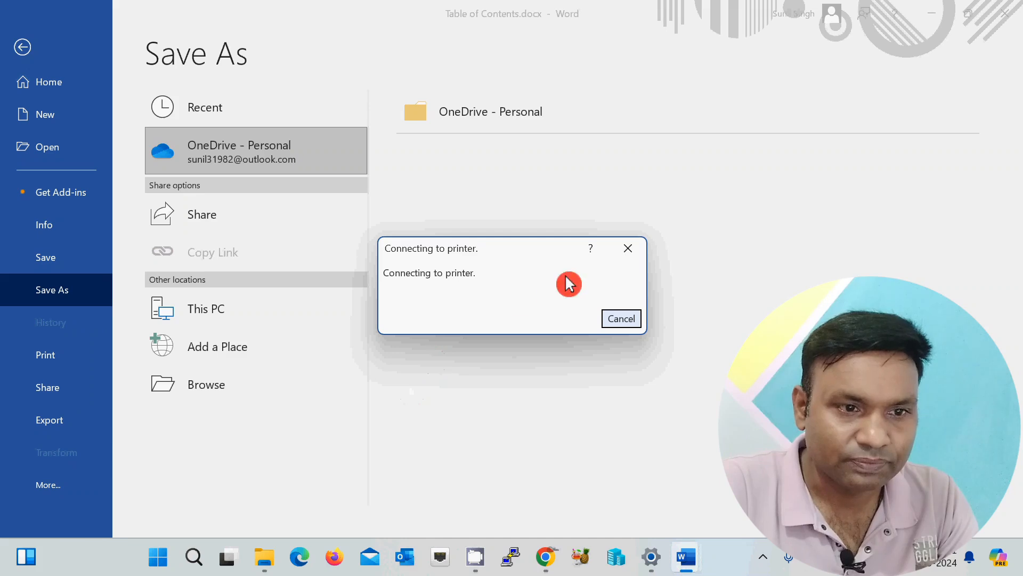
pyautogui.click(621, 319)
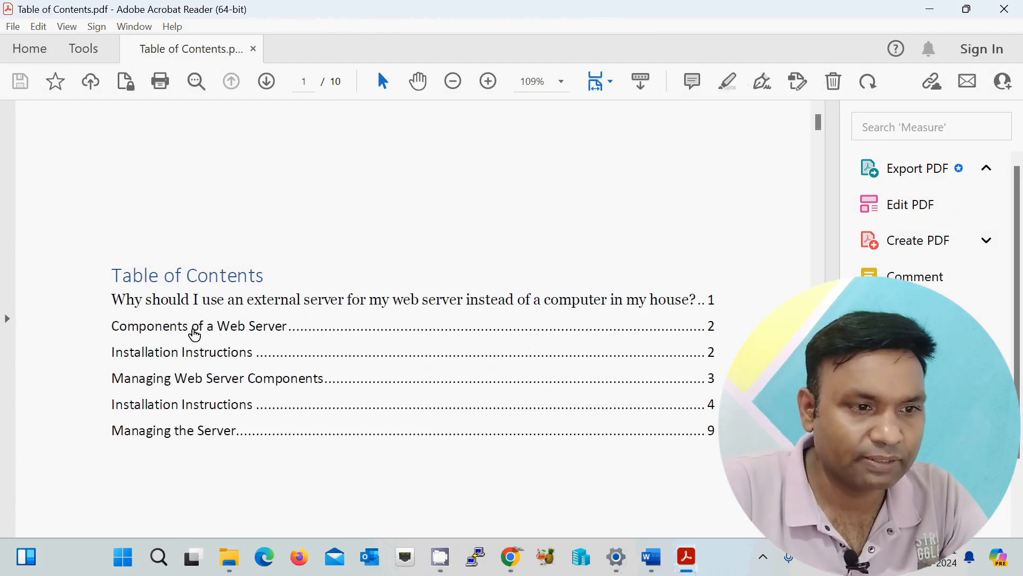
# Follow the "Managing Web Server Components" entry in the PDF's table of contents and return to the first page
pyautogui.click(210, 380)
pyautogui.scroll(-3, 343, 379)
pyautogui.scroll(8, 345, 382)
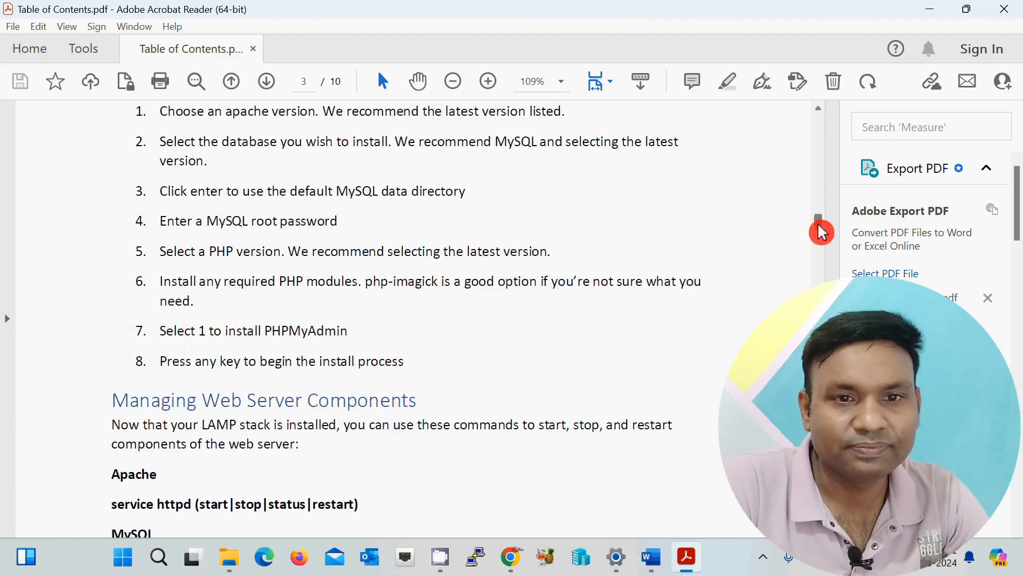
pyautogui.moveTo(821, 232); pyautogui.dragTo(823, 121)
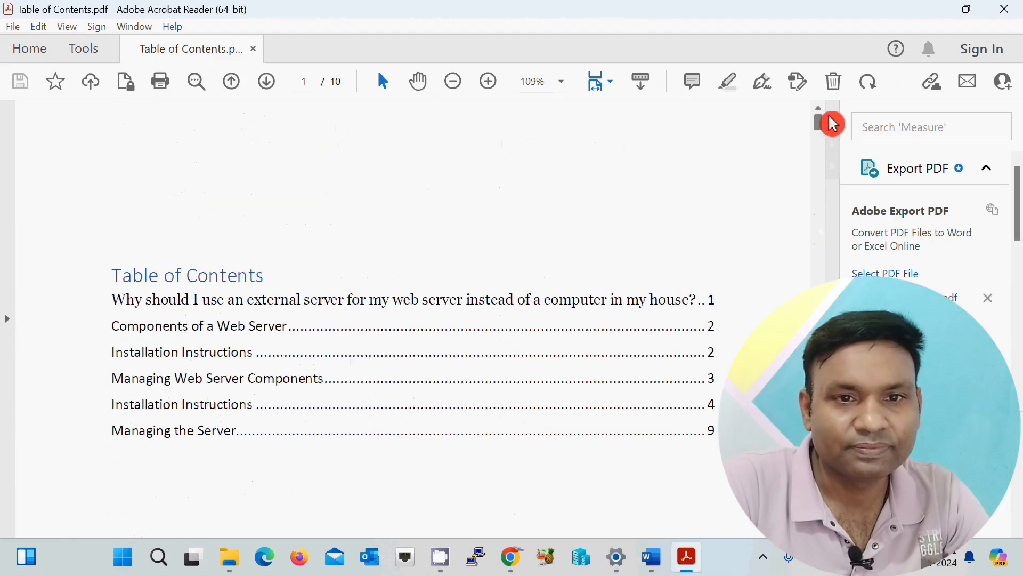
# Follow the "Components of a Web Server" entry in the PDF's table of contents and go back to the table
pyautogui.click(245, 336)
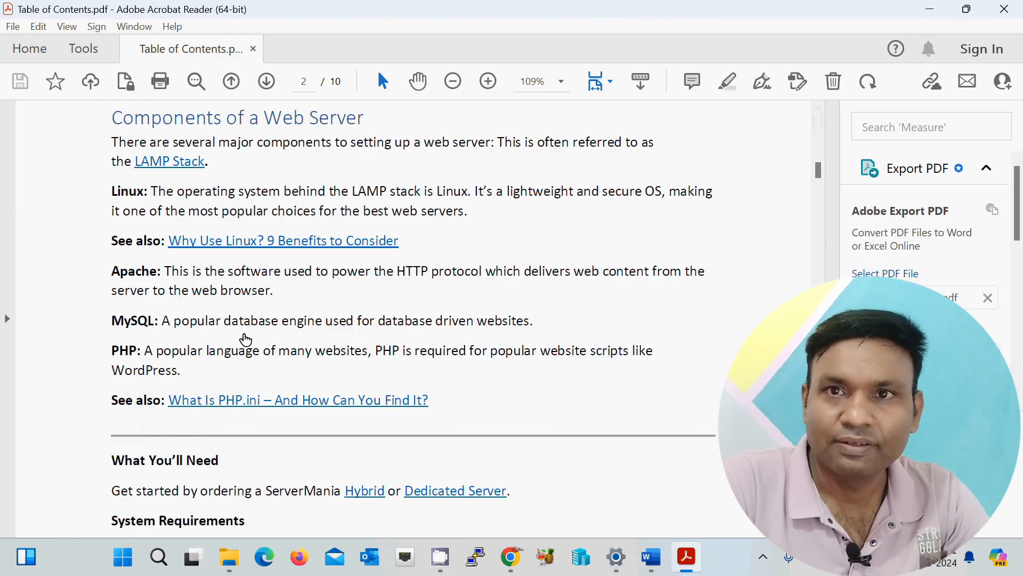
pyautogui.scroll(-3, 341, 379)
pyautogui.scroll(12, 338, 377)
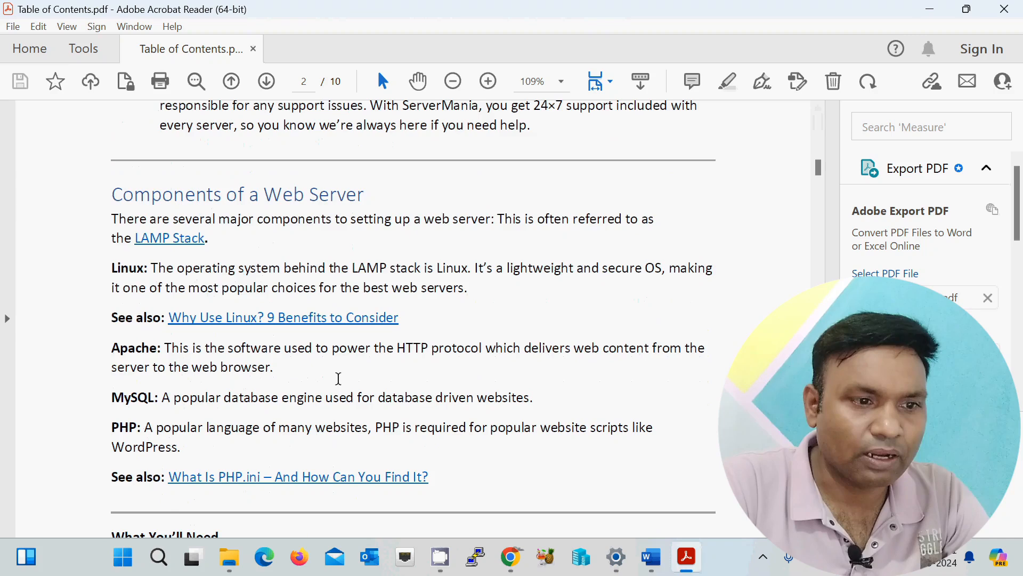
pyautogui.scroll(8, 338, 377)
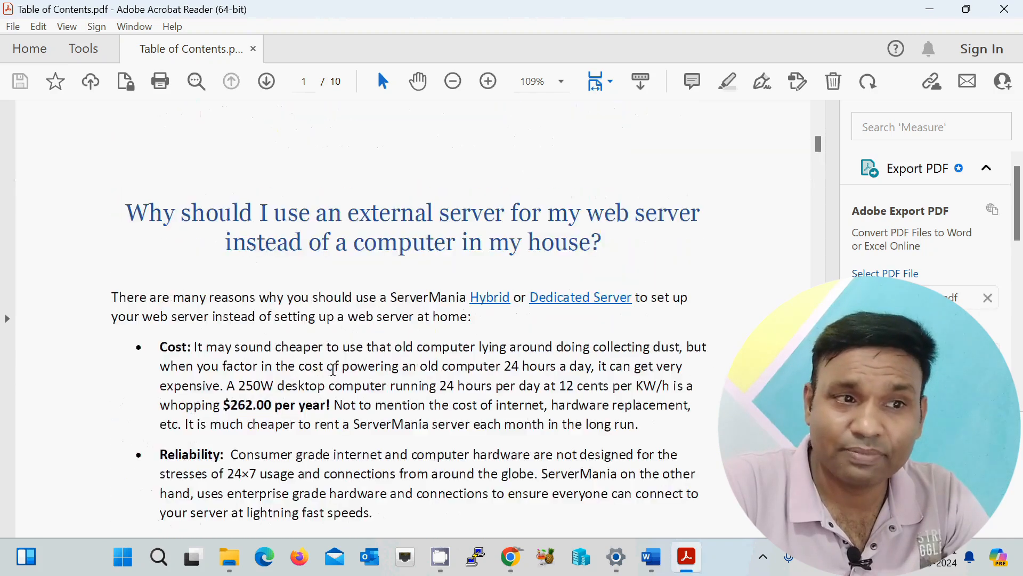
pyautogui.scroll(7, 332, 368)
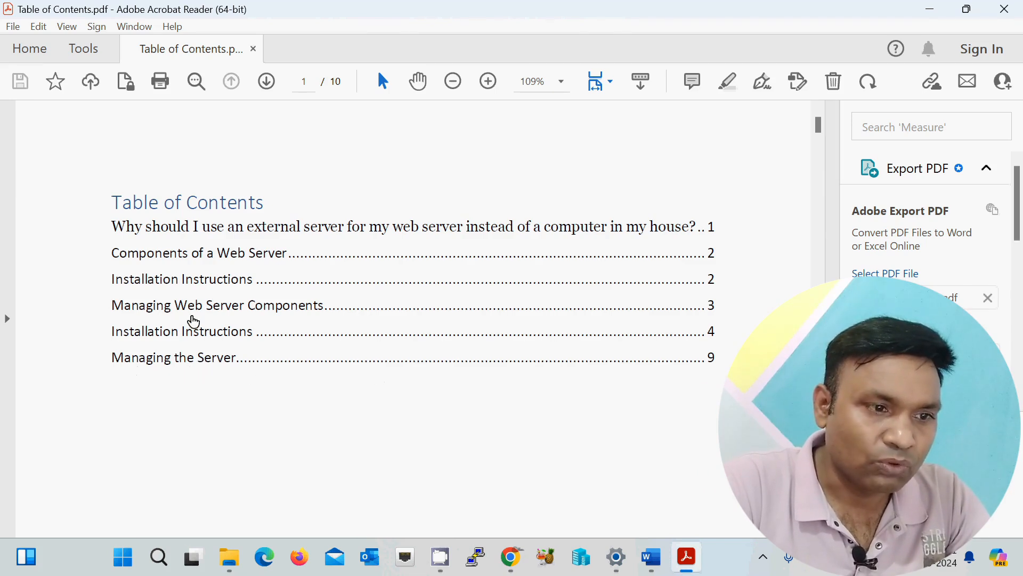
# Follow the PDF's "Managing the Server" entry, highlight that section's title and first sentence, and return to the table of contents
pyautogui.click(168, 366)
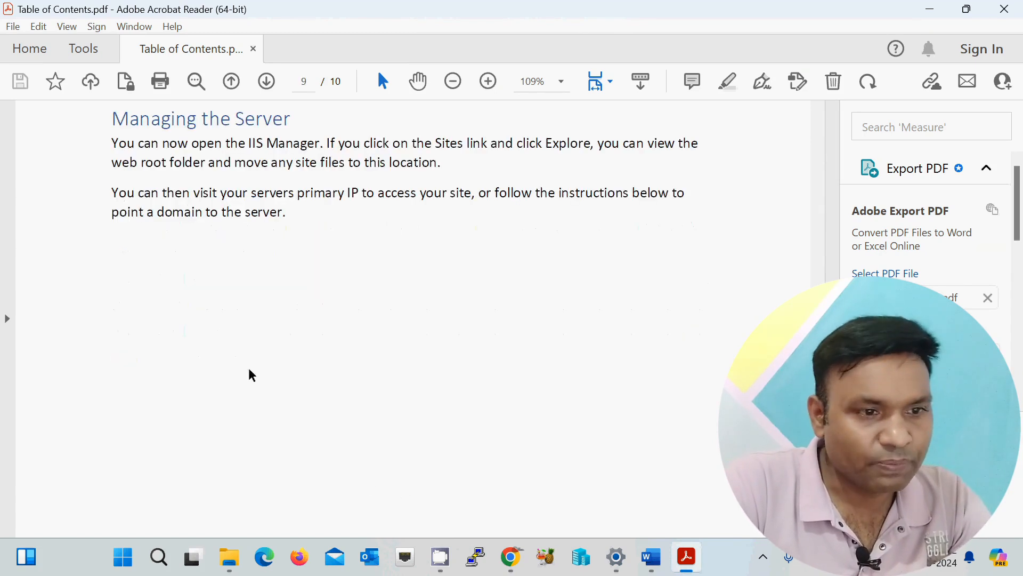
pyautogui.moveTo(109, 122); pyautogui.dragTo(323, 127)
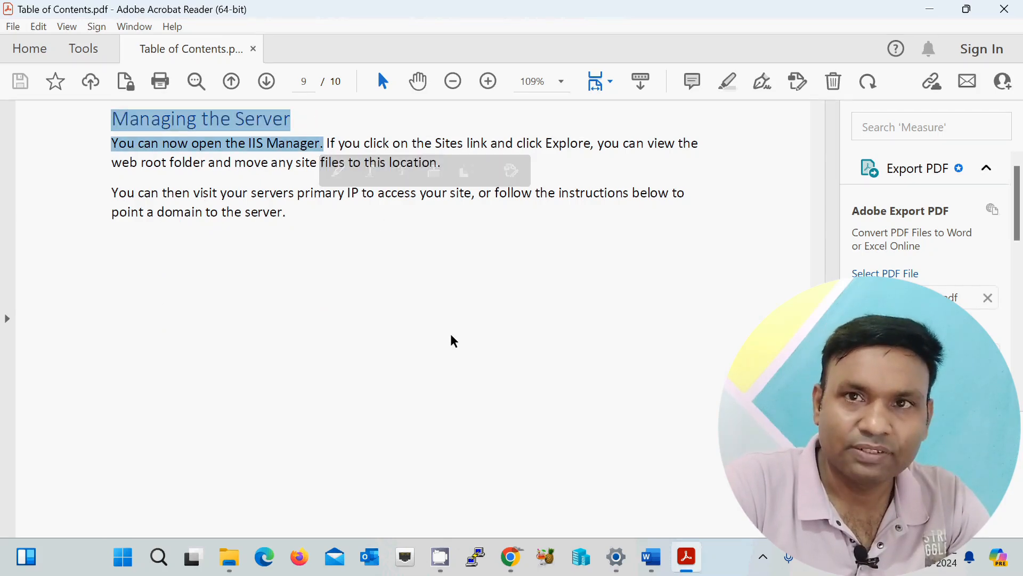
pyautogui.scroll(3, 451, 336)
pyautogui.scroll(10, 451, 335)
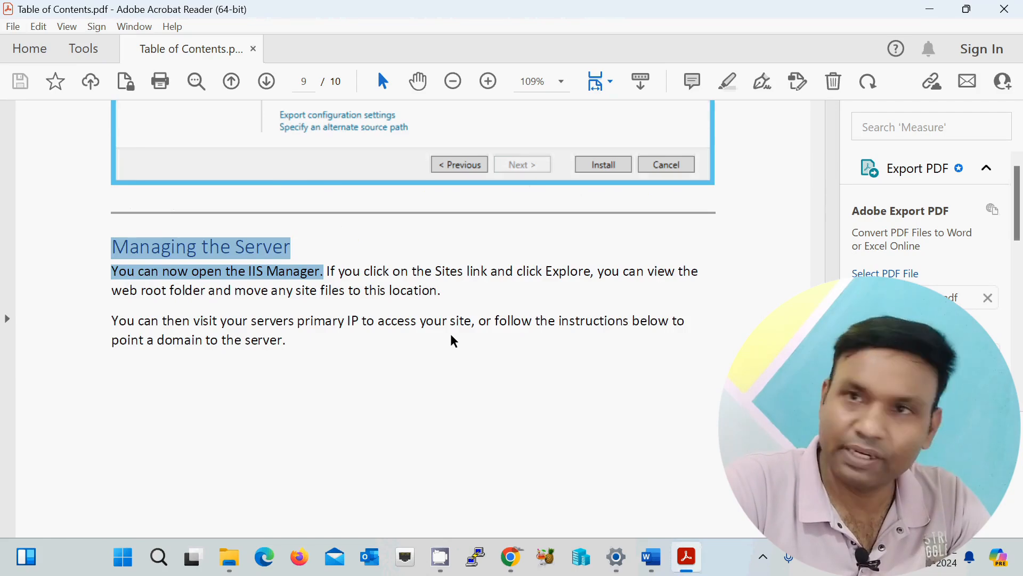
pyautogui.scroll(9, 451, 336)
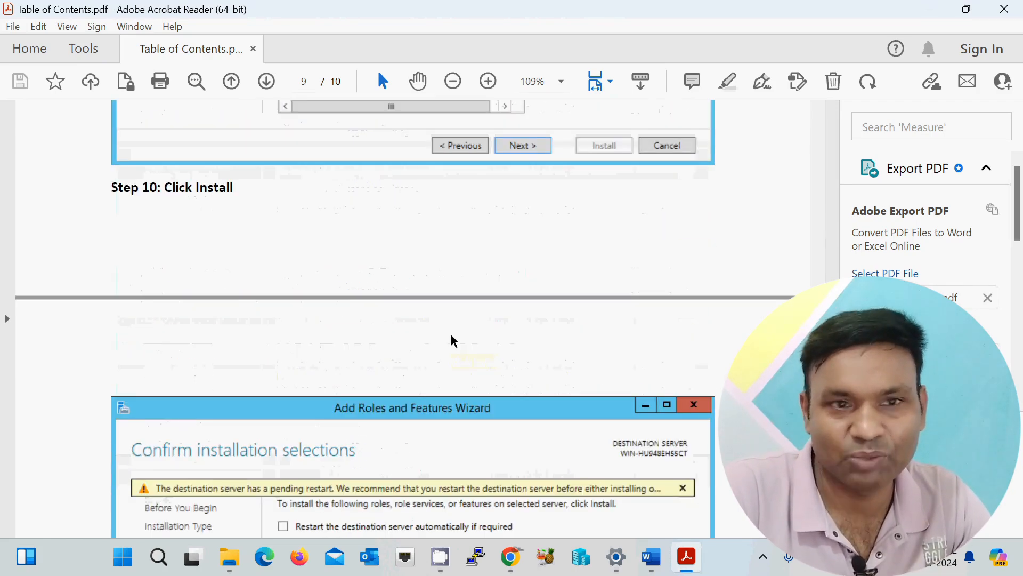
pyautogui.scroll(17, 452, 339)
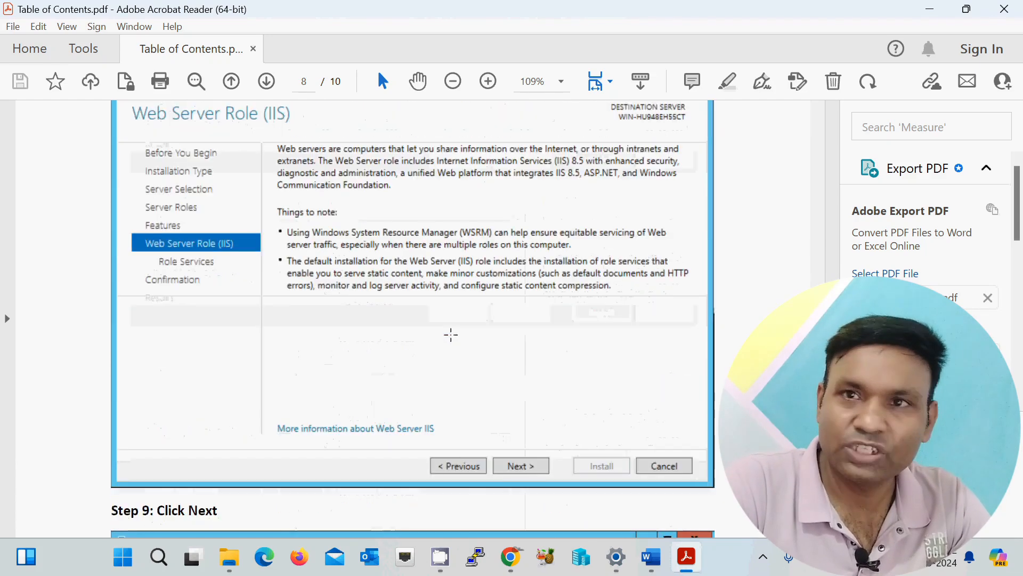
pyautogui.scroll(8, 451, 336)
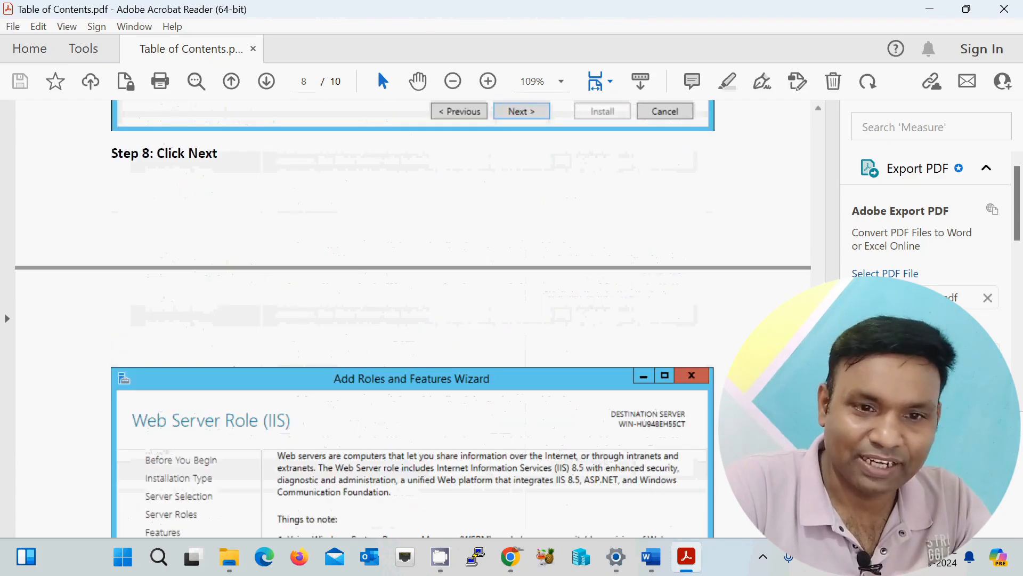
pyautogui.moveTo(819, 446); pyautogui.dragTo(818, 129)
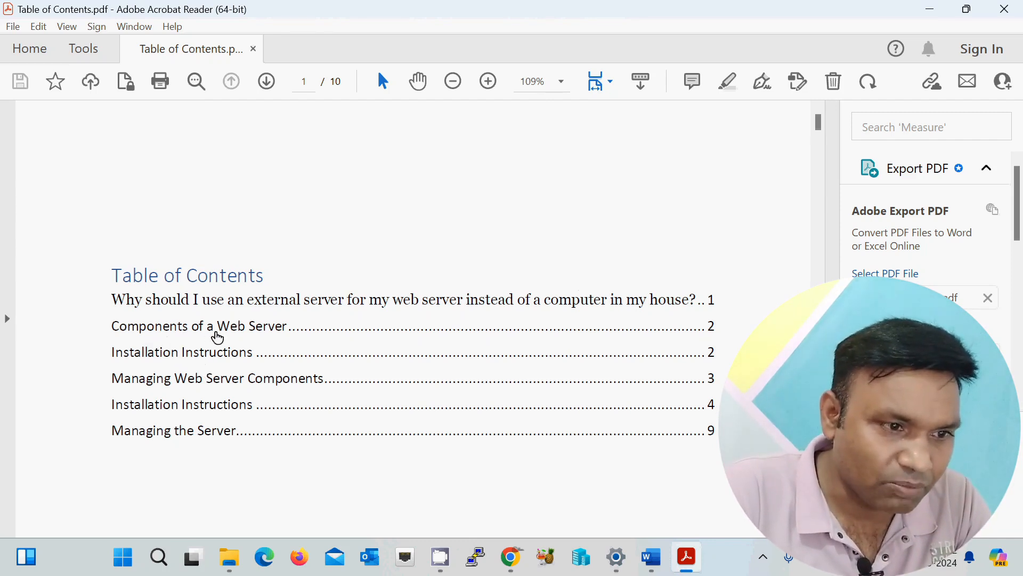
# Reopen "Components of a Web Server" from the PDF's table, read on to Installation Instructions, and go back to the first page
pyautogui.click(245, 337)
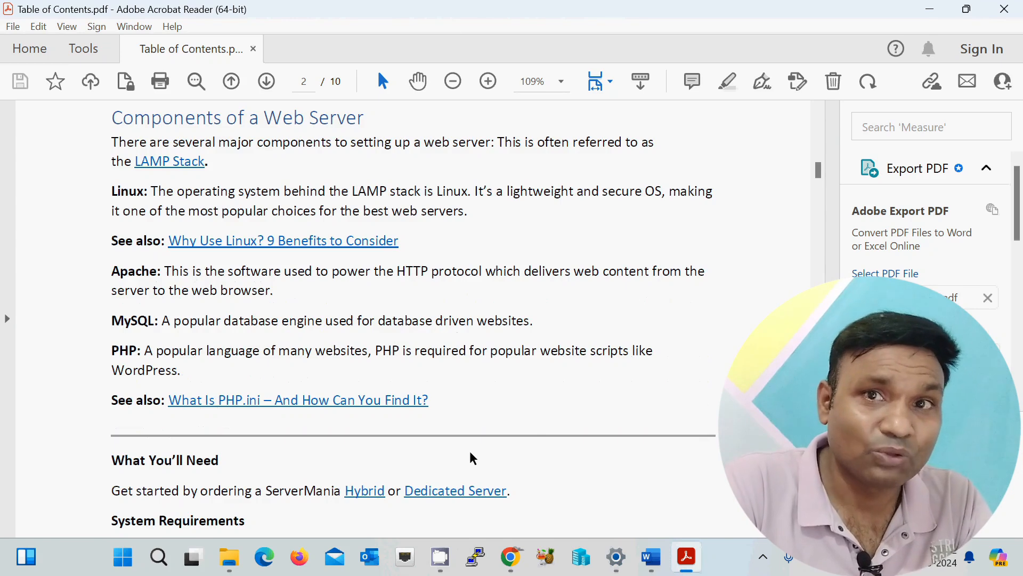
pyautogui.scroll(-8, 469, 451)
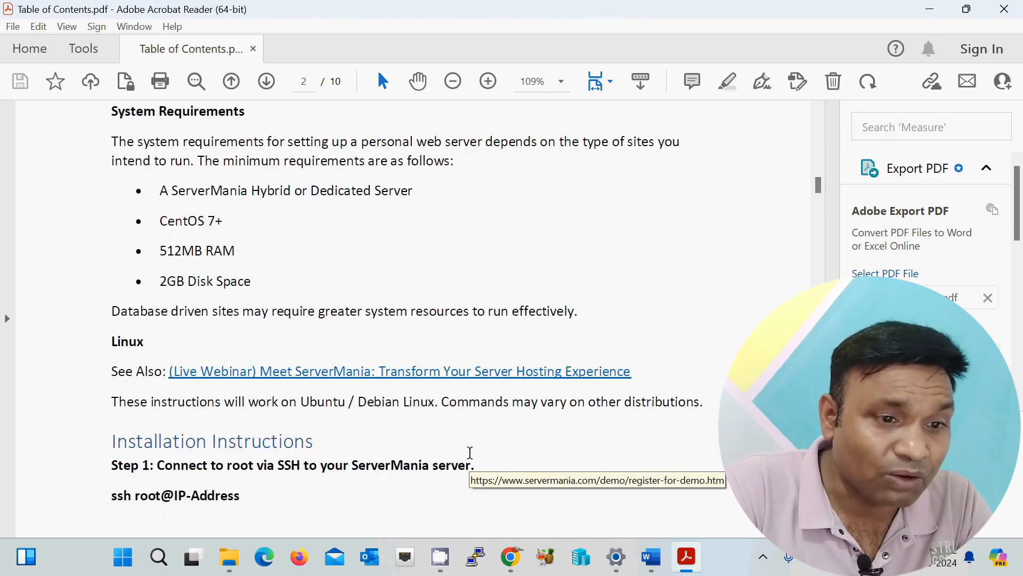
pyautogui.scroll(-4, 470, 452)
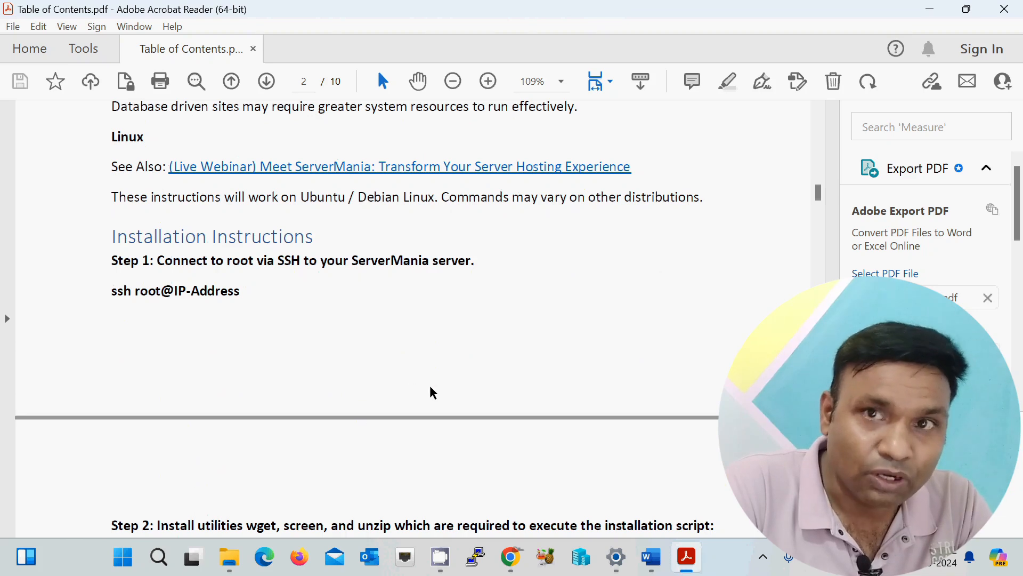
pyautogui.scroll(20, 431, 383)
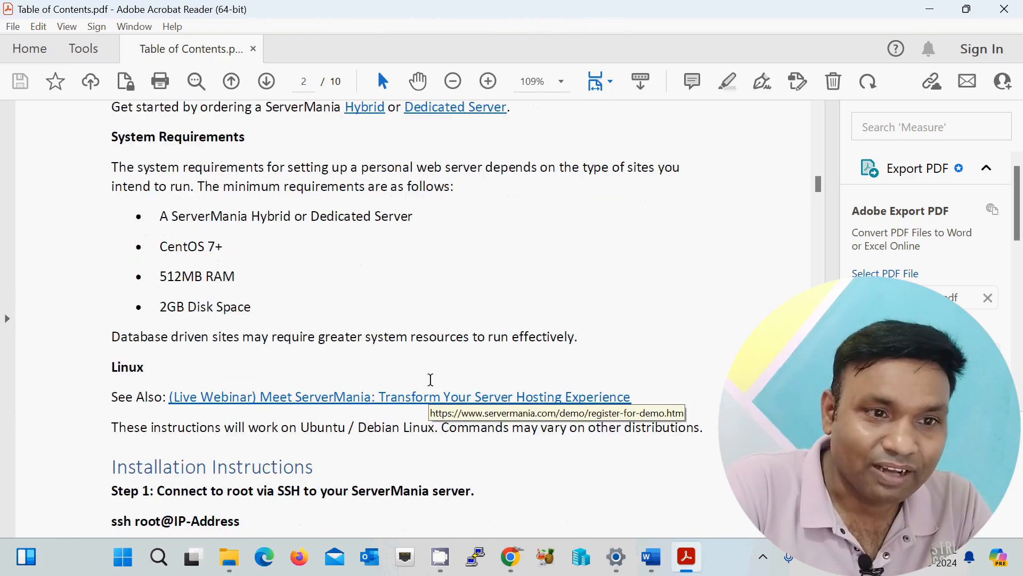
pyautogui.scroll(13, 428, 333)
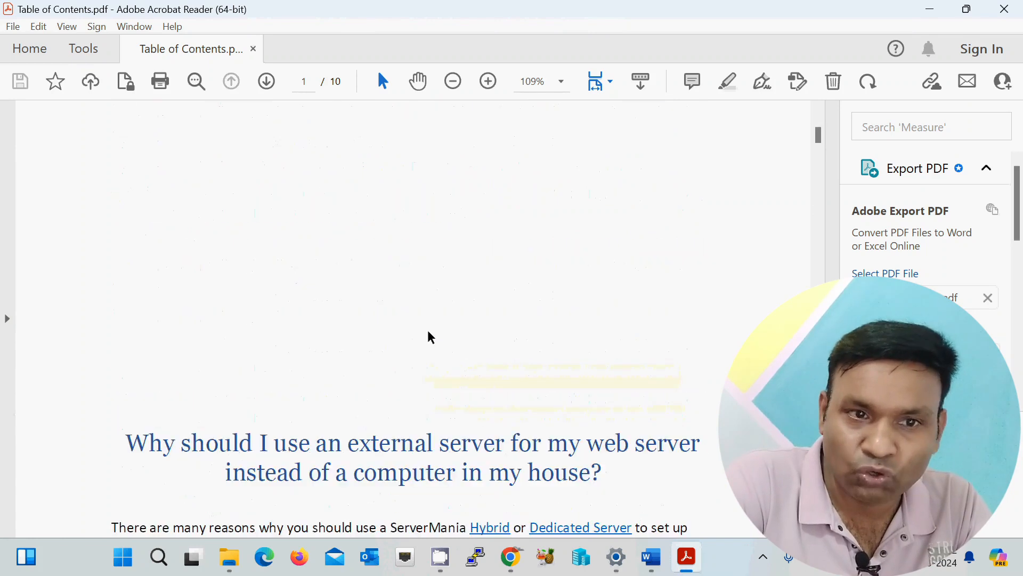
# Close the PDF and close the Word document without saving its changes
pyautogui.click(1004, 9)
pyautogui.click(1006, 13)
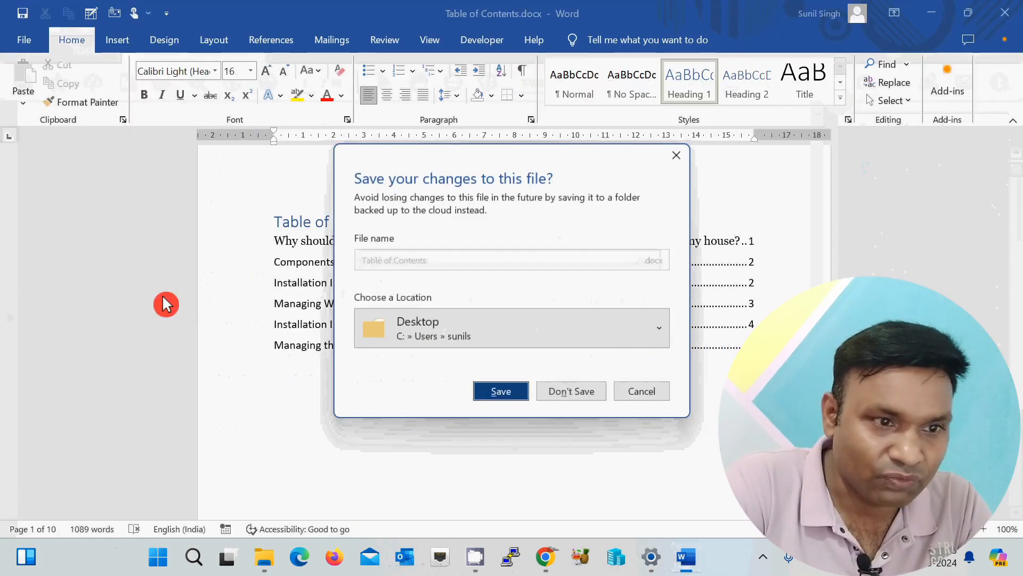
pyautogui.click(571, 393)
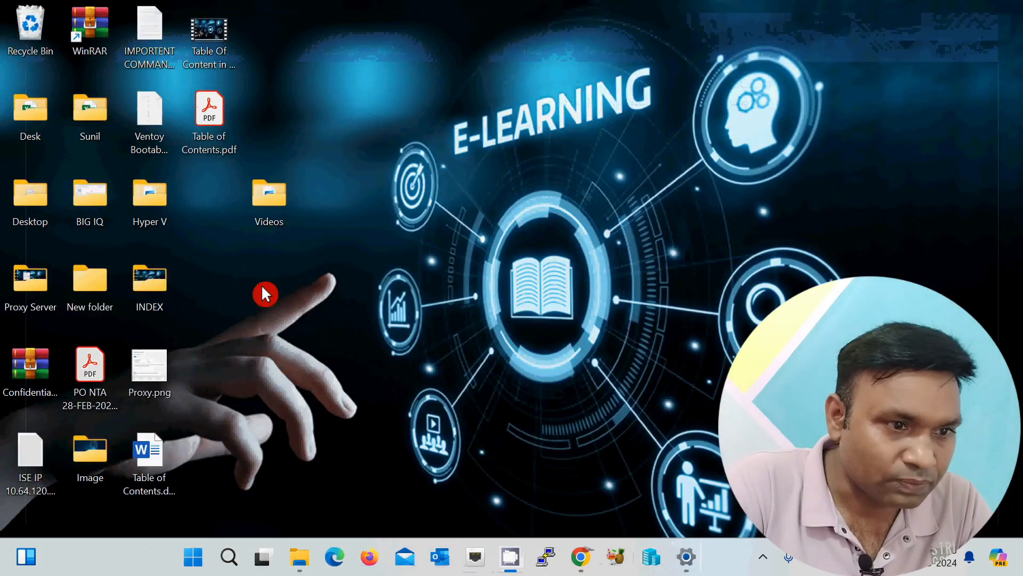